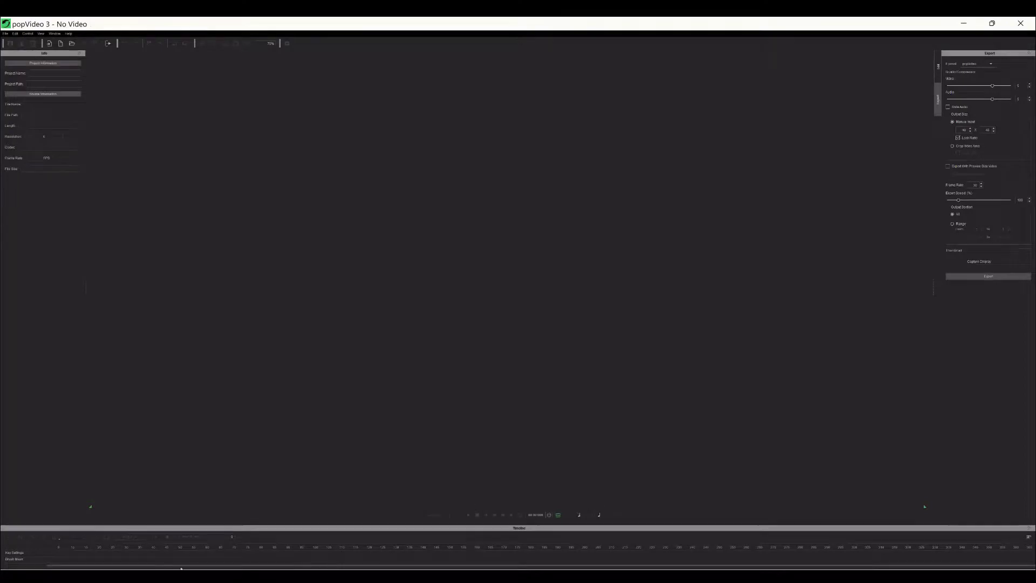
Import the clip DJI_20220713_161850_307_video (1).mov and apply the Chroma Key to remove its green background.
{"action": "mouse_move", "coordinate": [181, 568]}
{"action": "left_click", "coordinate": [215, 530]}
{"action": "left_click_drag", "start_coordinate": [578, 243], "coordinate": [324, 254]}
{"action": "left_click", "coordinate": [999, 115]}
{"action": "left_click", "coordinate": [937, 71]}
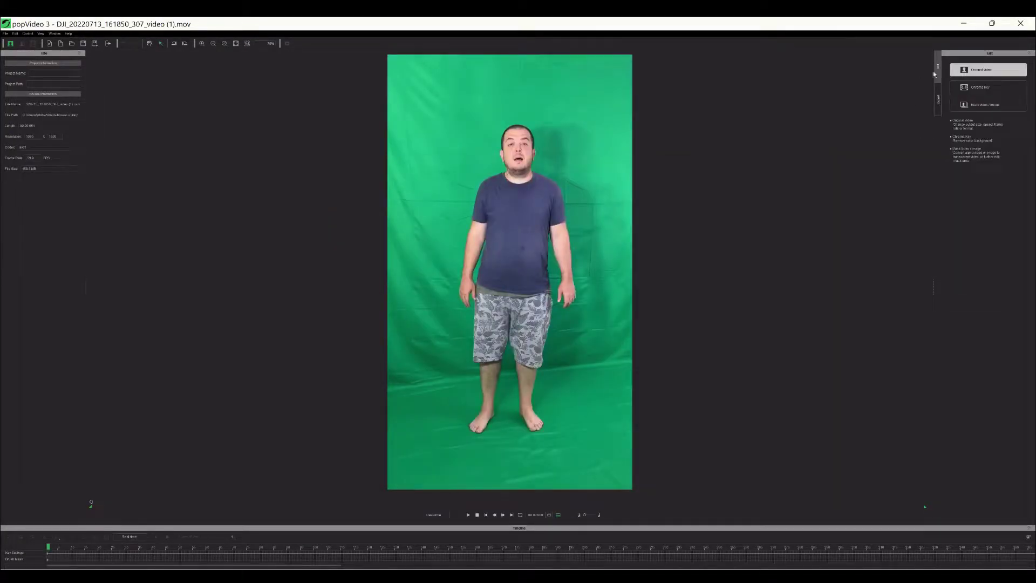
{"action": "left_click", "coordinate": [980, 88]}
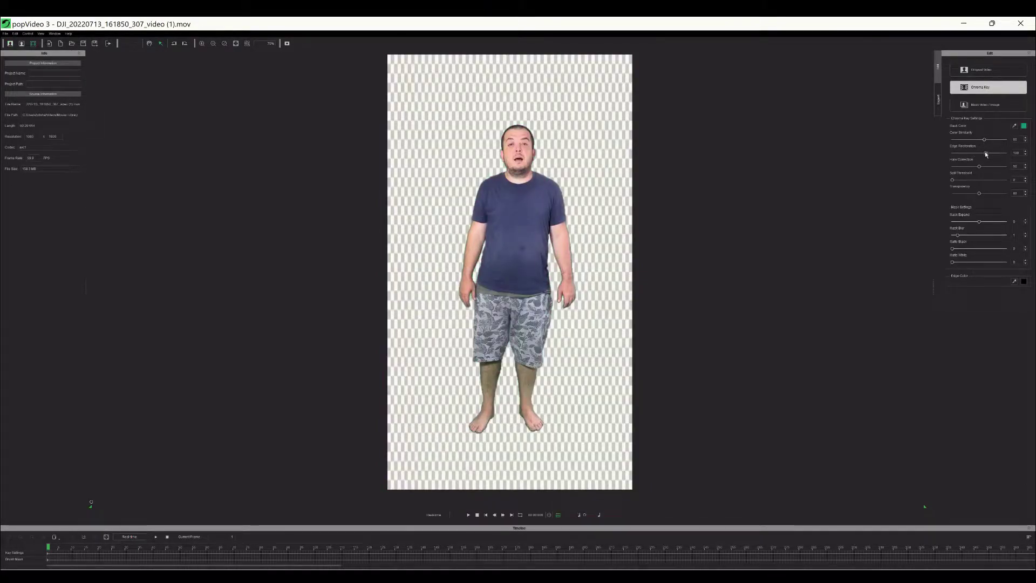
Raise the chroma key's edge setting, and set the transparency and mask expansion to their maximum.
{"action": "left_click_drag", "start_coordinate": [986, 154], "coordinate": [1006, 222]}
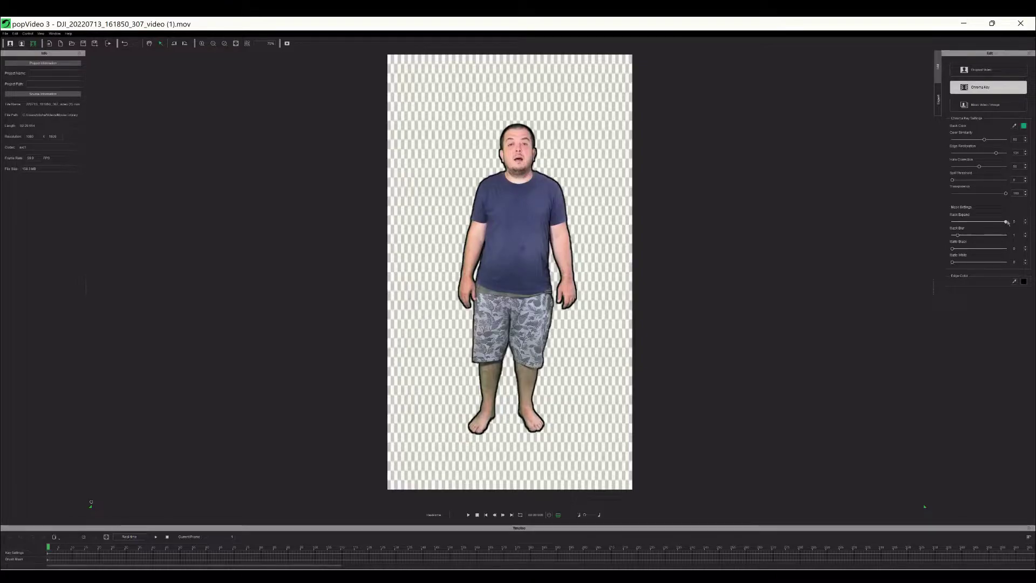
Try sampling a new key color from the outline near the hand, and undo the color and mask expansion changes.
{"action": "scroll", "coordinate": [678, 418], "scroll_direction": "up", "scroll_amount": 5}
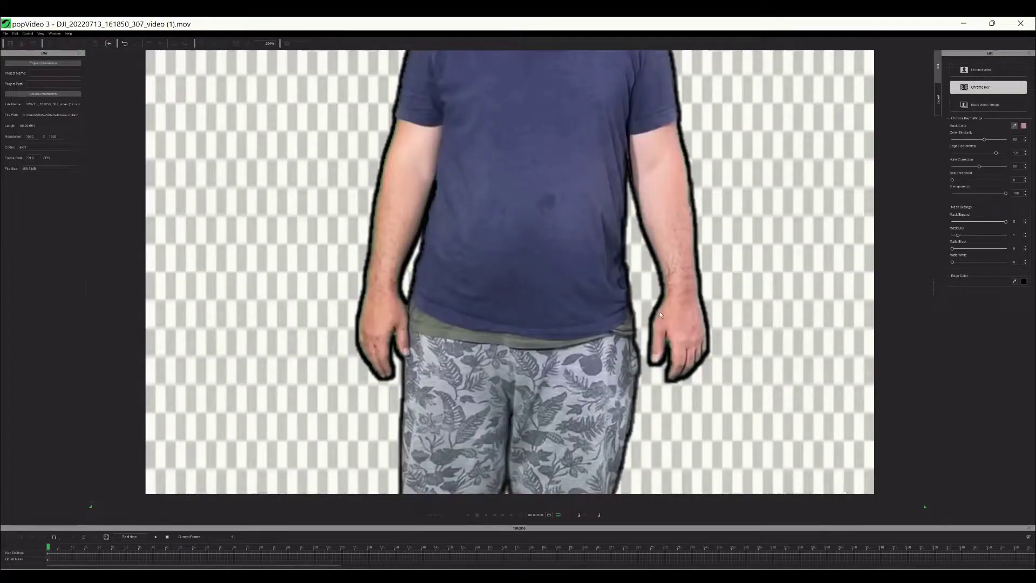
{"action": "scroll", "coordinate": [649, 301], "scroll_direction": "down", "scroll_amount": 3}
{"action": "key", "text": "ctrl+z"}
{"action": "scroll", "coordinate": [649, 301], "scroll_direction": "up", "scroll_amount": 3}
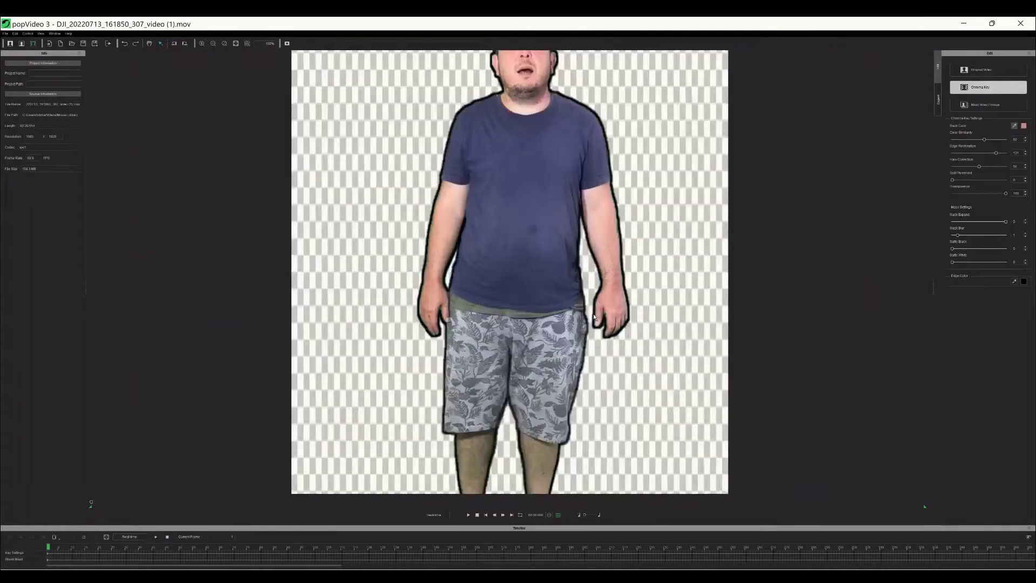
{"action": "left_click", "coordinate": [1015, 125]}
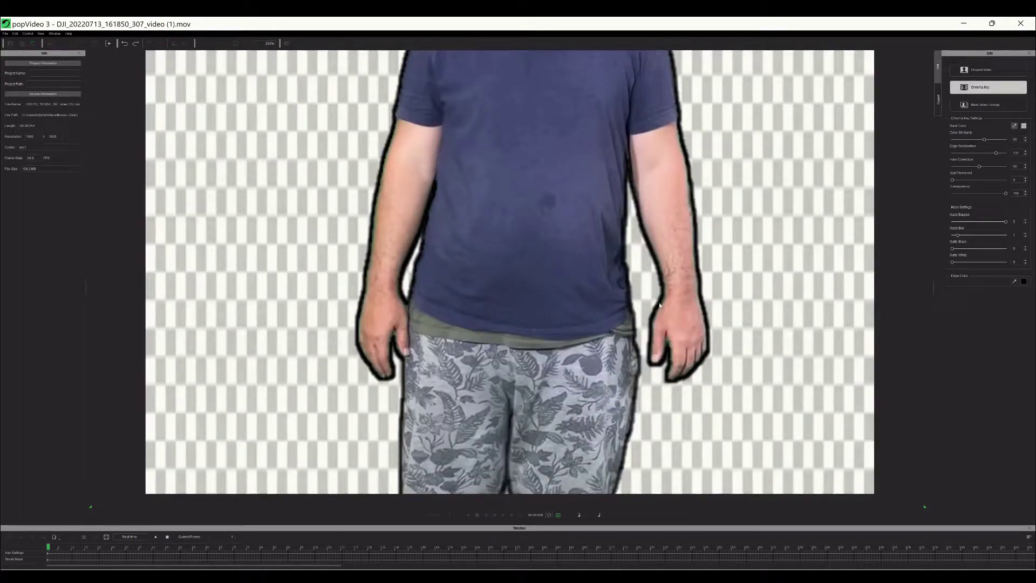
{"action": "left_click", "coordinate": [661, 306]}
{"action": "scroll", "coordinate": [669, 302], "scroll_direction": "down", "scroll_amount": 5}
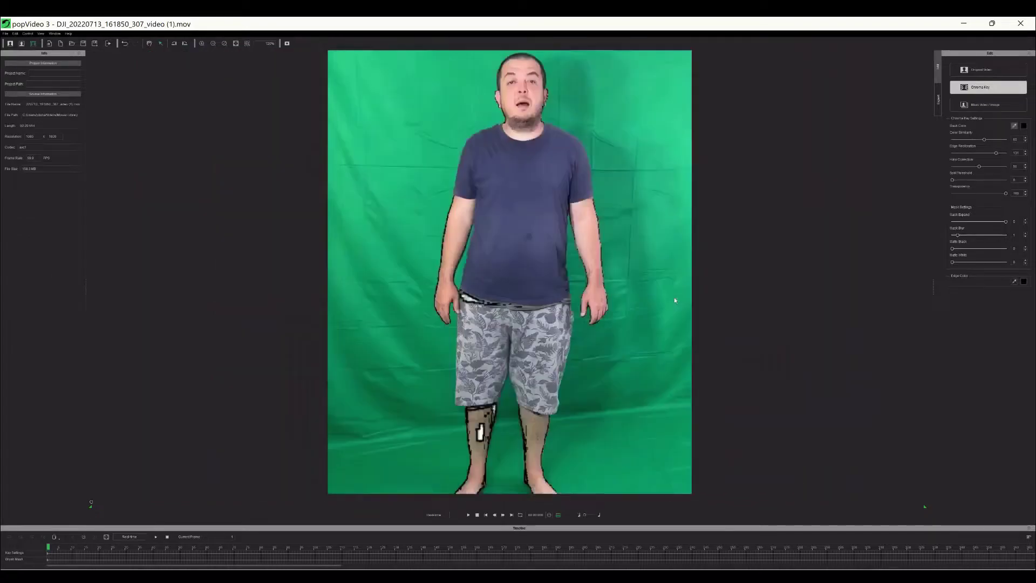
{"action": "key", "text": "ctrl+z"}
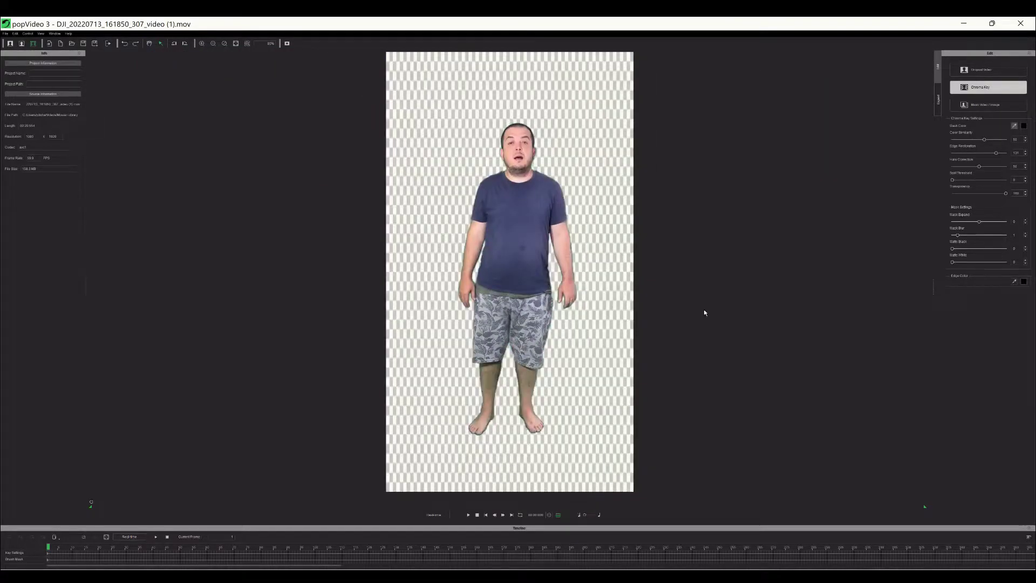
Refine the cutout's mask by raising the black matte strongly and the white matte slightly.
{"action": "scroll", "coordinate": [704, 312], "scroll_direction": "up", "scroll_amount": 4}
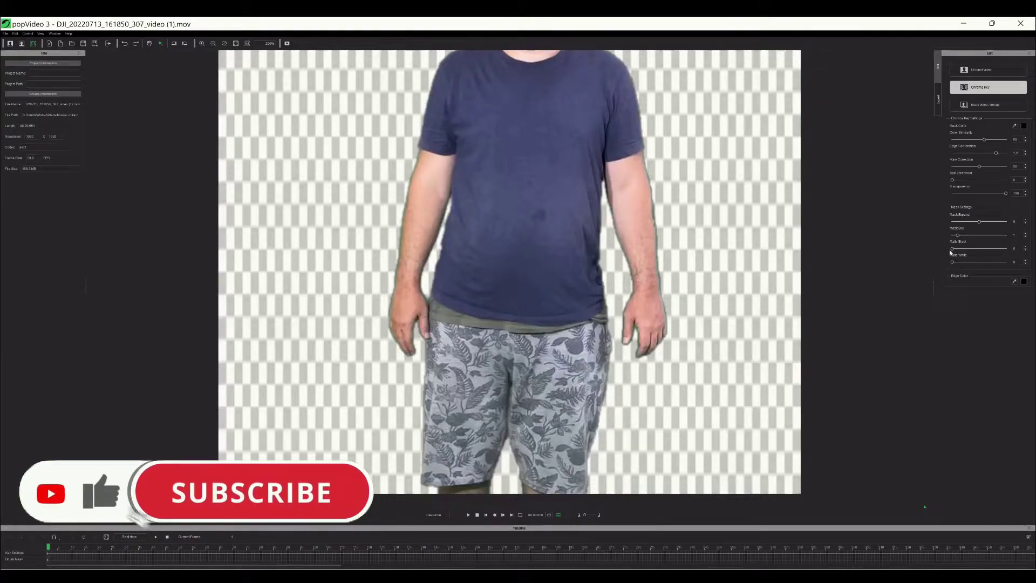
{"action": "mouse_move", "coordinate": [952, 249]}
{"action": "left_mouse_down"}
{"action": "mouse_move", "coordinate": [992, 249]}
{"action": "mouse_move", "coordinate": [955, 263]}
{"action": "left_mouse_up"}
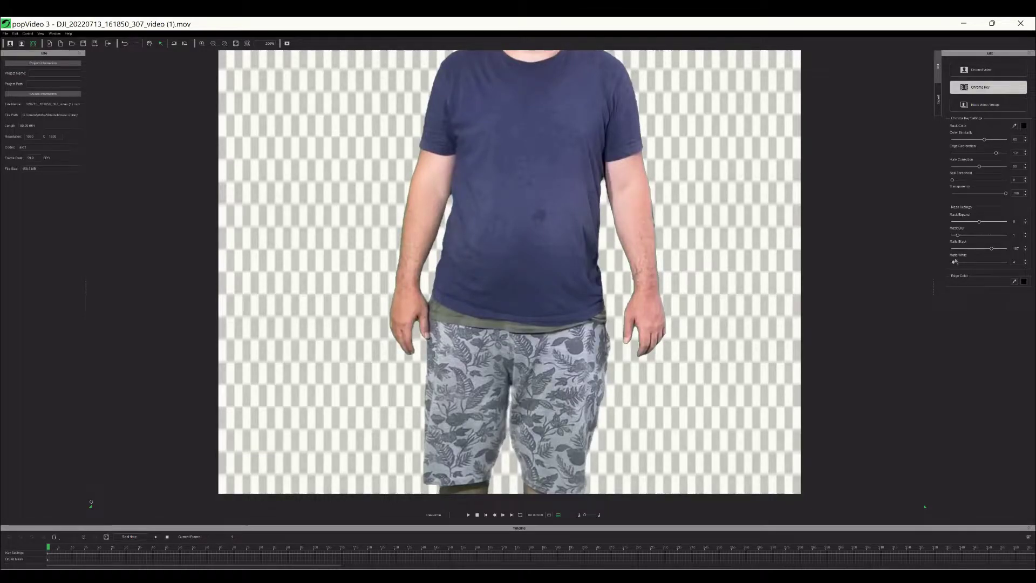
{"action": "scroll", "coordinate": [624, 251], "scroll_direction": "down", "scroll_amount": 3}
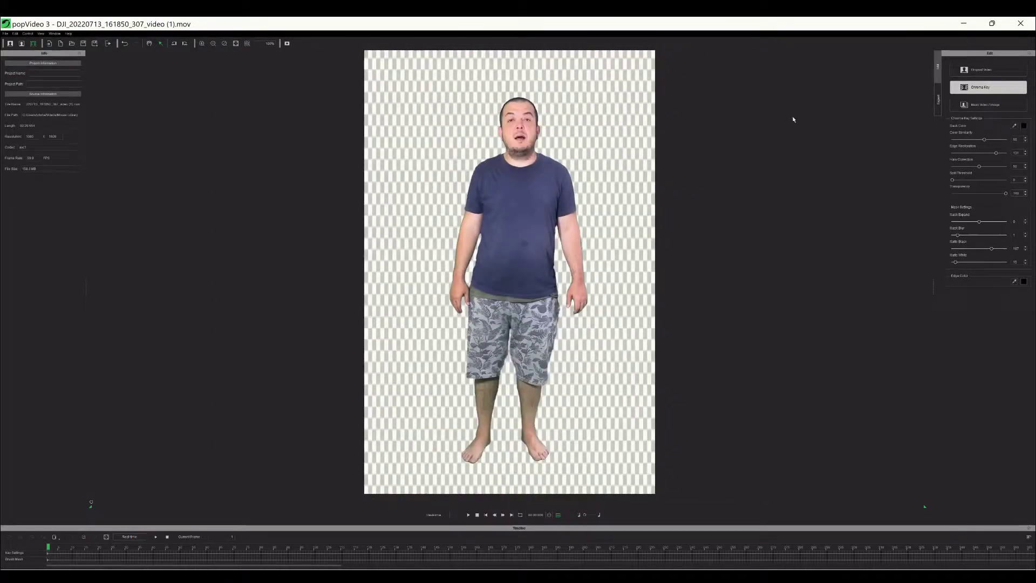
Export the keyed clip to the desktop as a popVideo file named "green screen".
{"action": "left_click", "coordinate": [938, 98]}
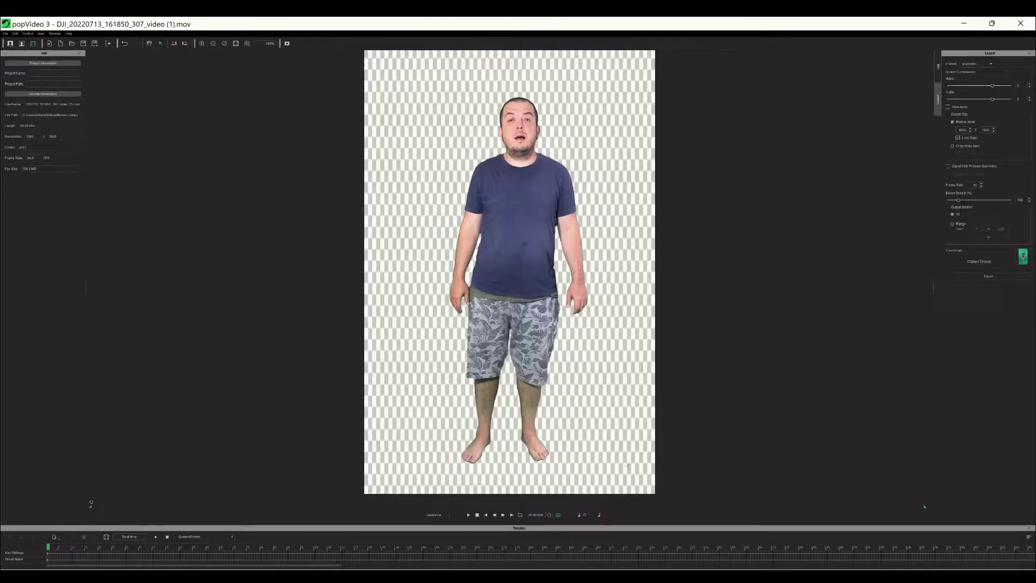
{"action": "left_click", "coordinate": [985, 277]}
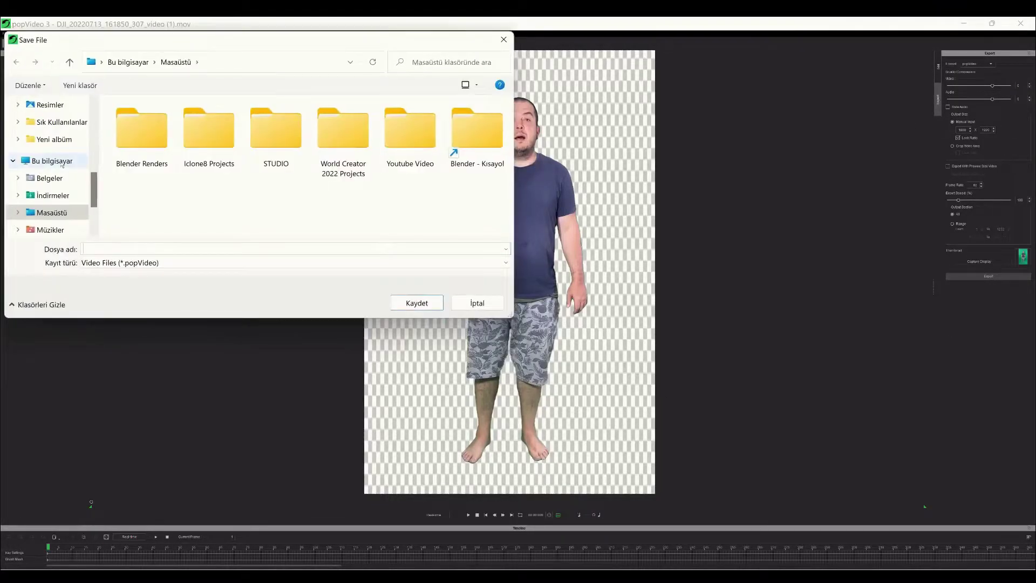
{"action": "type", "text": "green sd"}
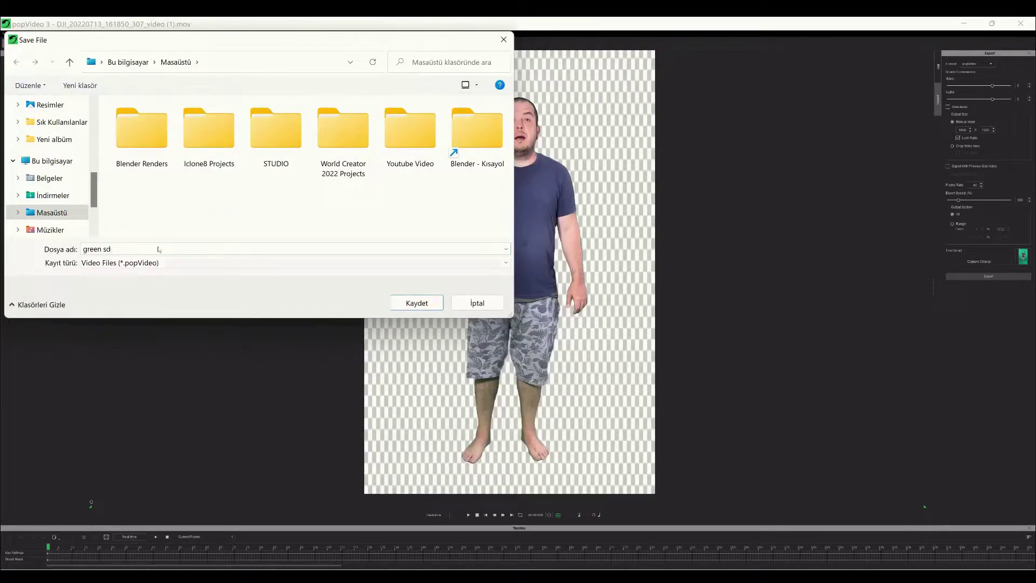
{"action": "type", "text": "reen"}
{"action": "left_click", "coordinate": [396, 304]}
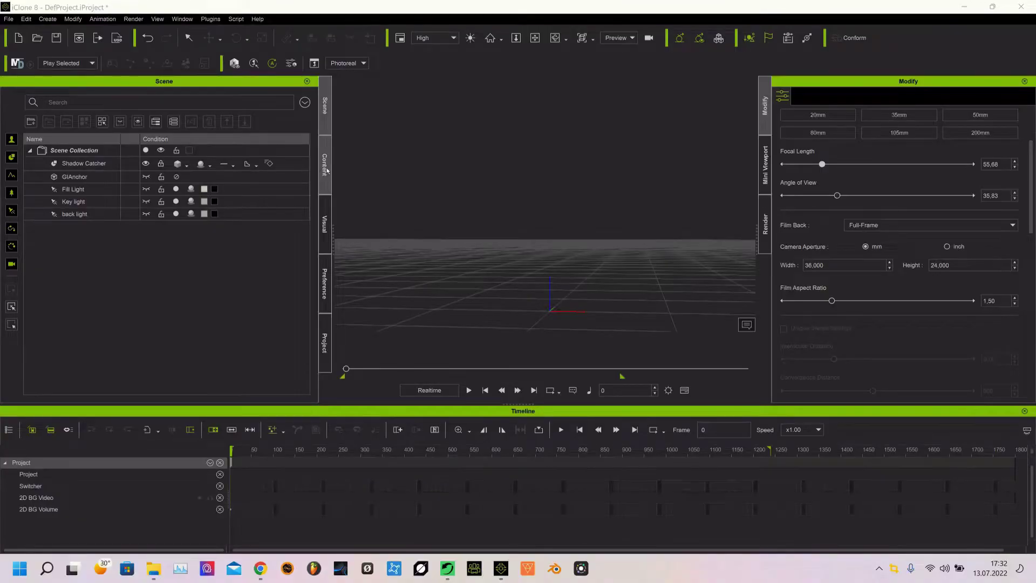
In iClone, add the Face Cam billboard to the scene and load the green screen popVideo as its diffuse texture.
{"action": "left_click", "coordinate": [326, 167]}
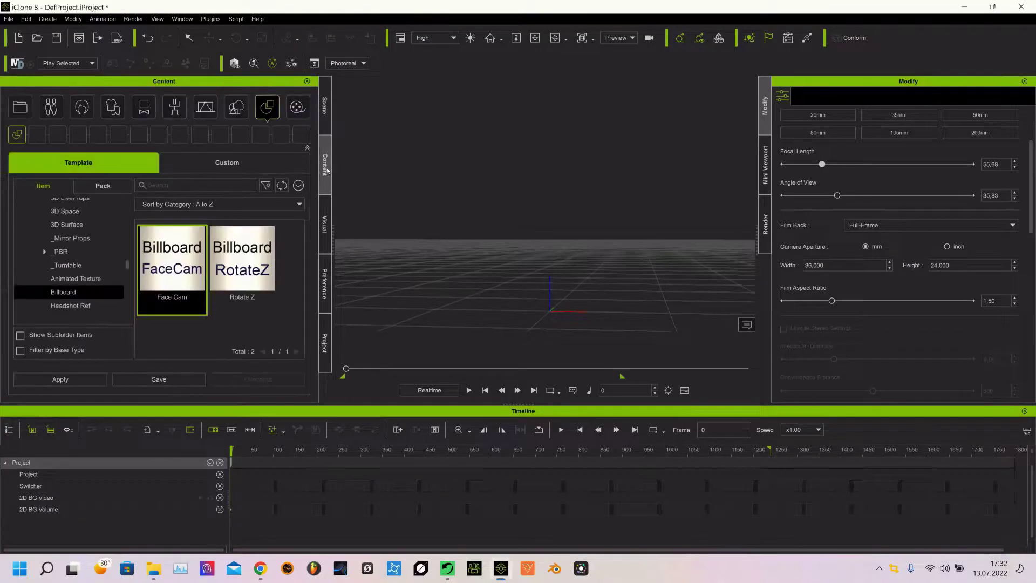
{"action": "double_click", "coordinate": [177, 263]}
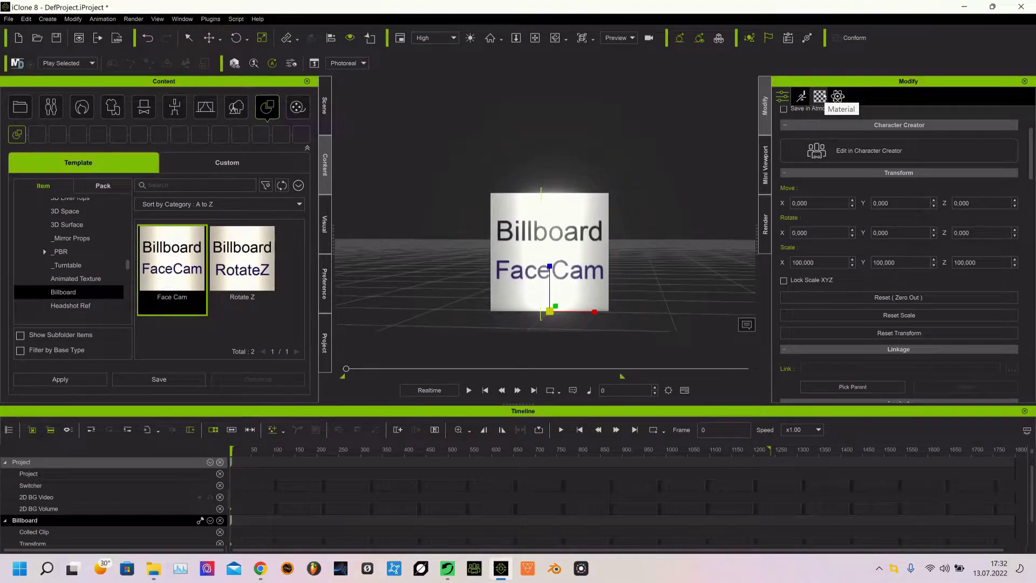
{"action": "left_click", "coordinate": [820, 96]}
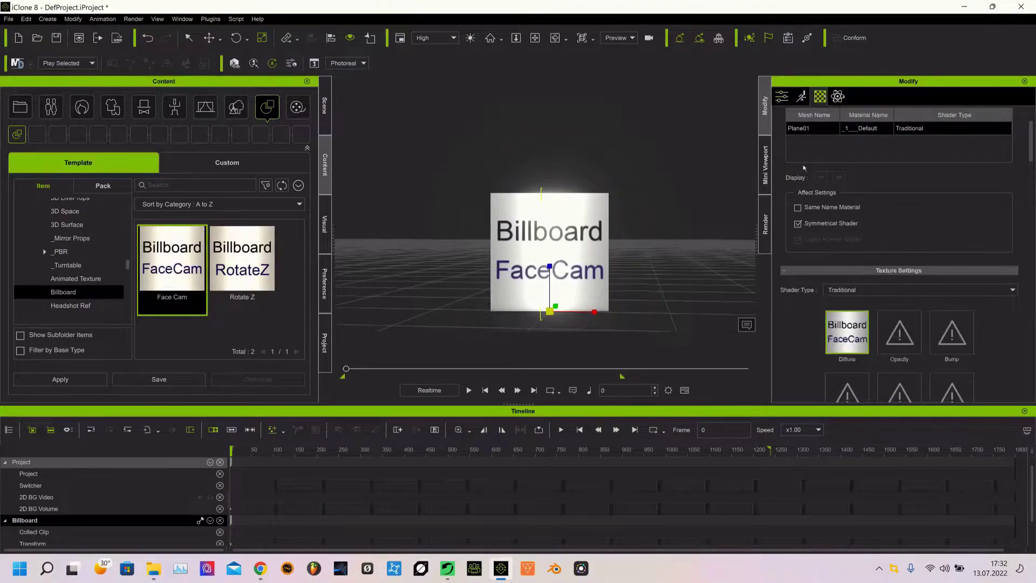
{"action": "double_click", "coordinate": [833, 328]}
{"action": "left_click", "coordinate": [233, 194]}
{"action": "left_click", "coordinate": [366, 286]}
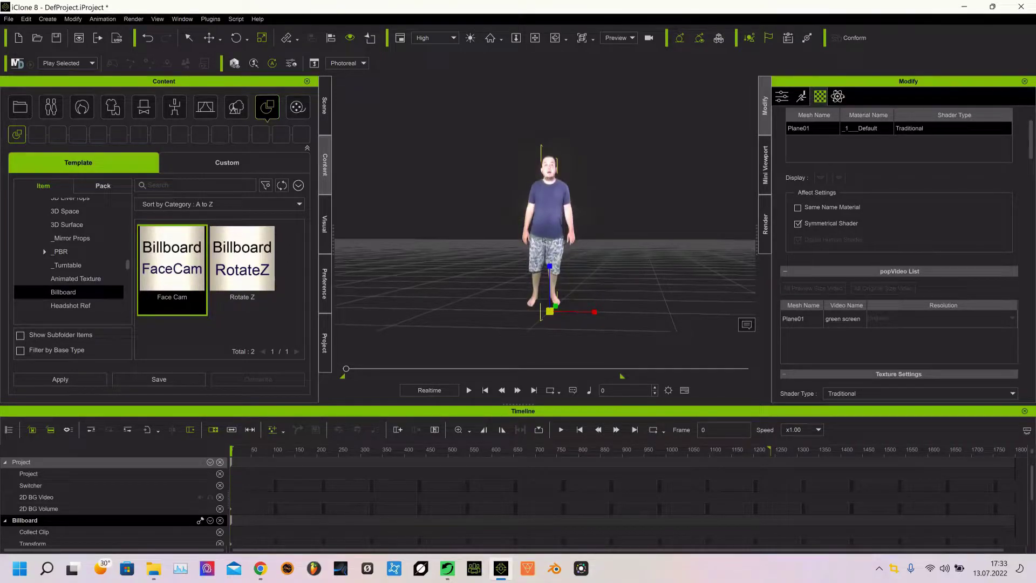
Play back the billboard's video to check the keyed figure, and return to the first frame.
{"action": "scroll", "coordinate": [544, 245], "scroll_direction": "up", "scroll_amount": 5}
{"action": "scroll", "coordinate": [546, 246], "scroll_direction": "down", "scroll_amount": 4}
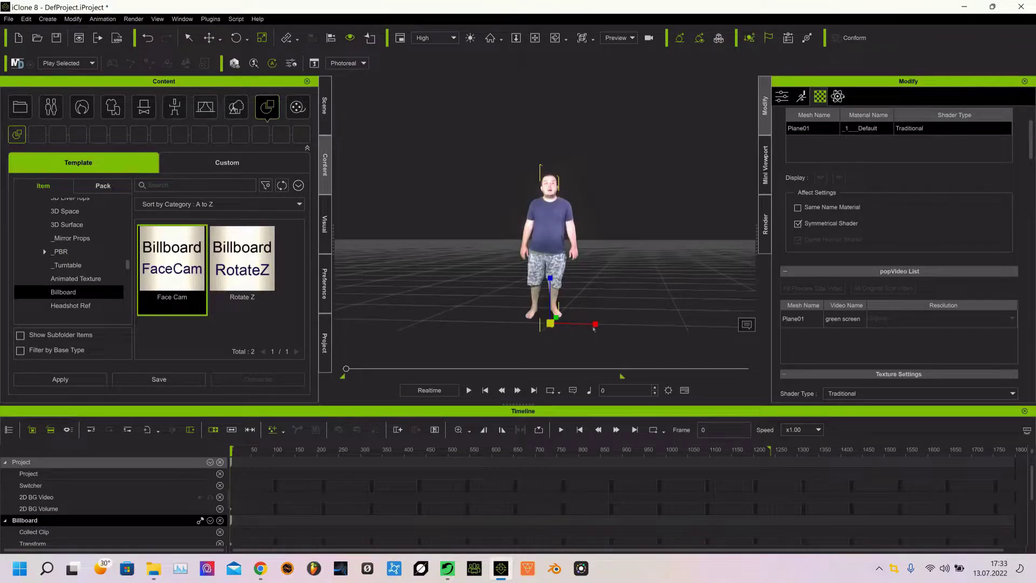
{"action": "scroll", "coordinate": [551, 260], "scroll_direction": "up", "scroll_amount": 2}
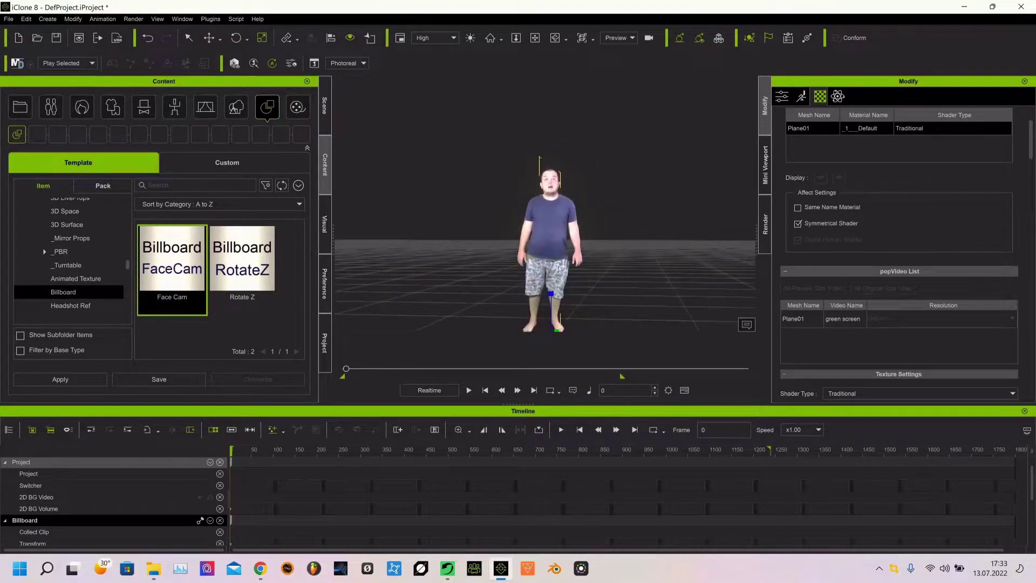
{"action": "key", "text": "space"}
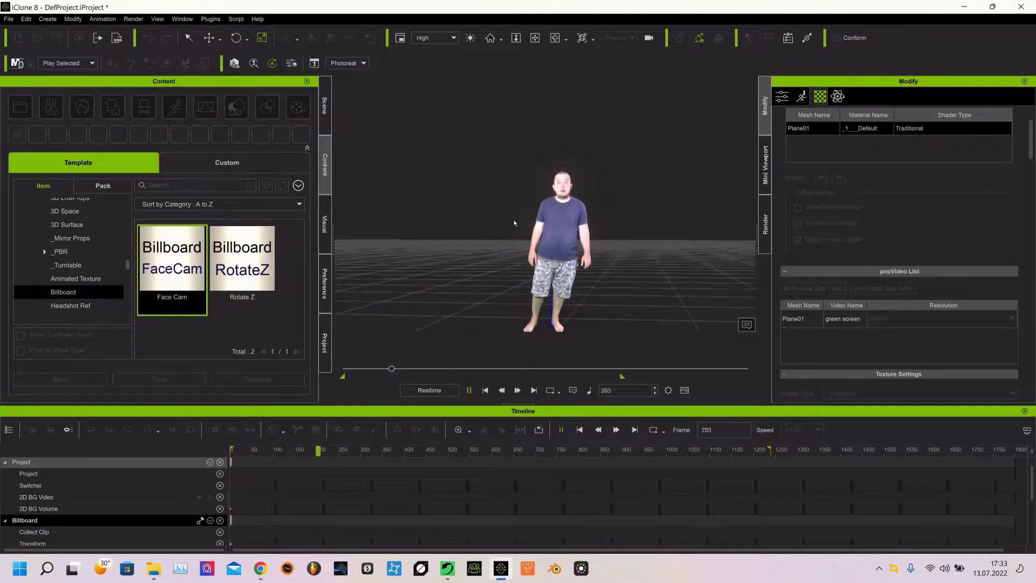
{"action": "key", "text": "space"}
{"action": "key", "text": "Home"}
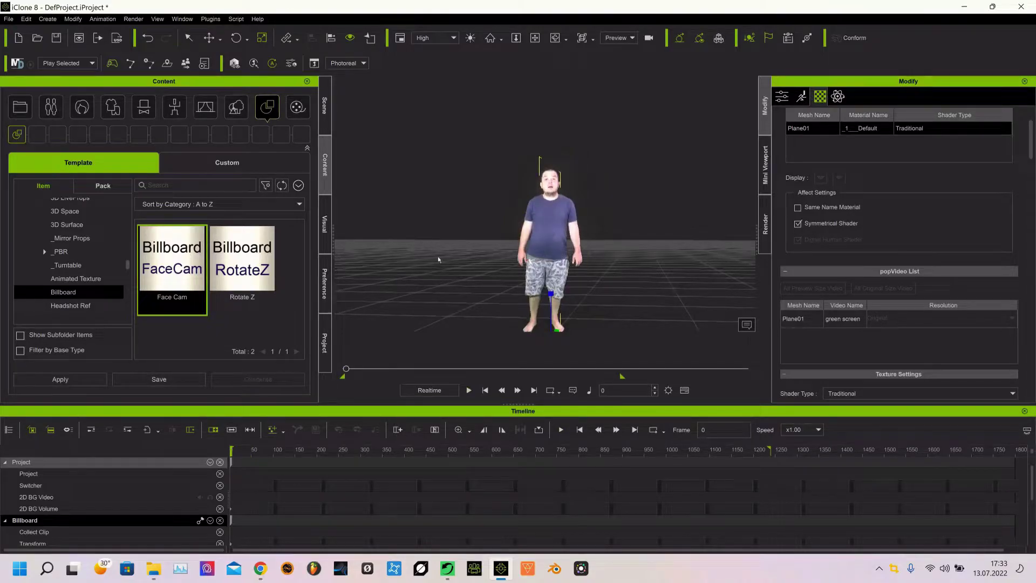
Generate a new terrain group with the Nature Terrain Generator using texture set 06, and close the generator.
{"action": "left_click", "coordinate": [211, 19]}
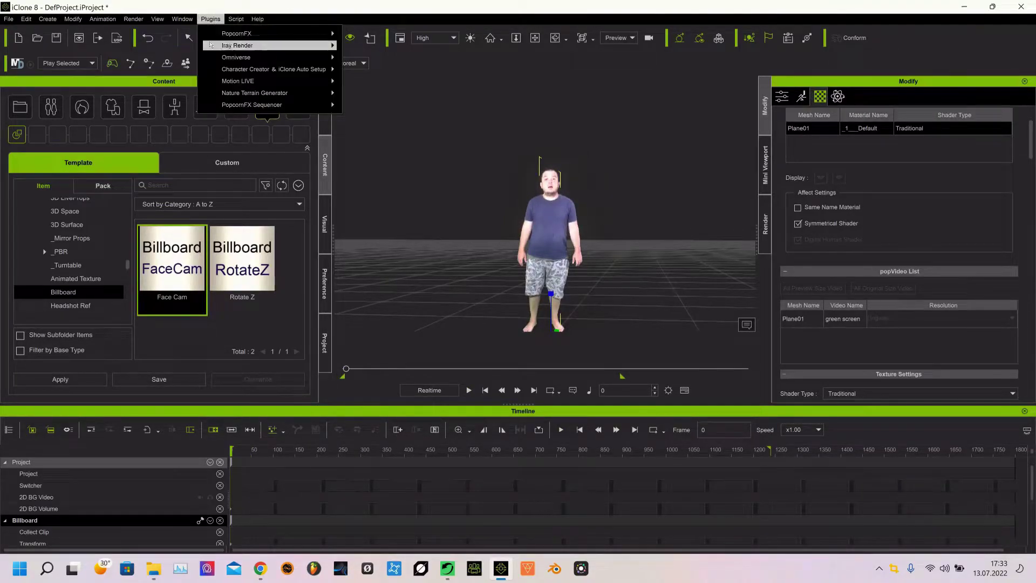
{"action": "mouse_move", "coordinate": [234, 94]}
{"action": "left_click", "coordinate": [346, 95]}
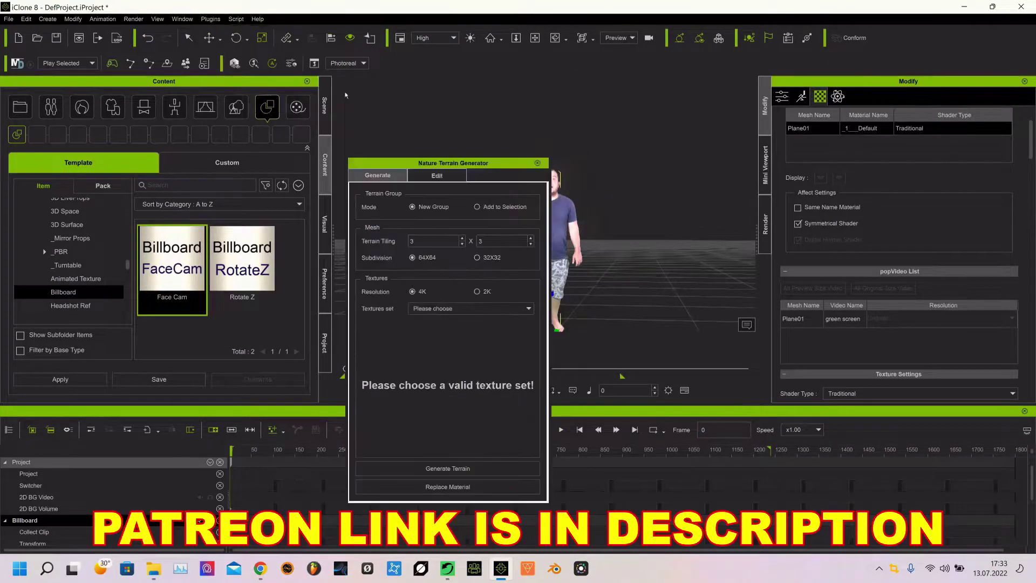
{"action": "left_click", "coordinate": [456, 309]}
{"action": "left_click", "coordinate": [426, 323]}
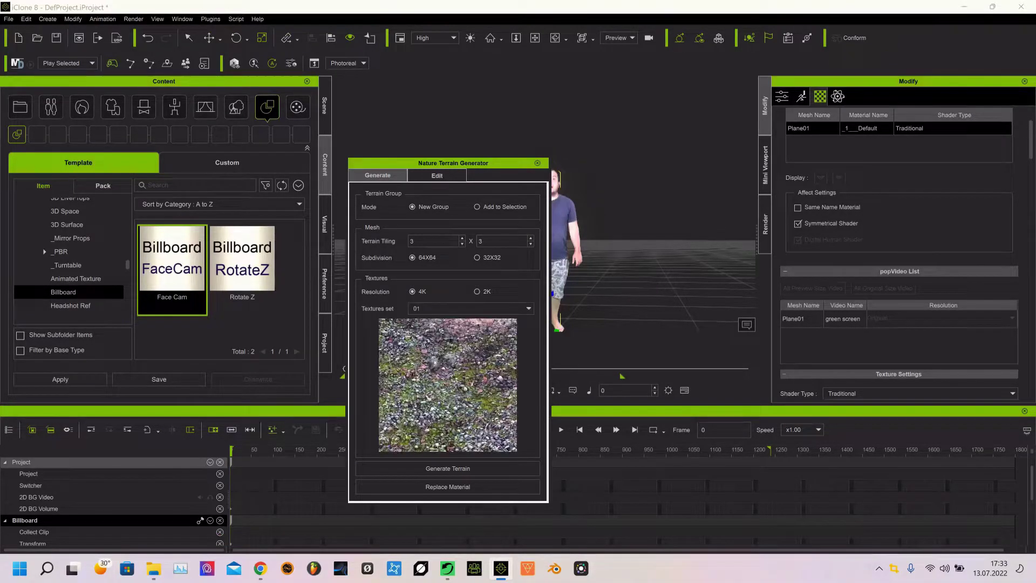
{"action": "scroll", "coordinate": [436, 310], "scroll_direction": "down", "scroll_amount": 3}
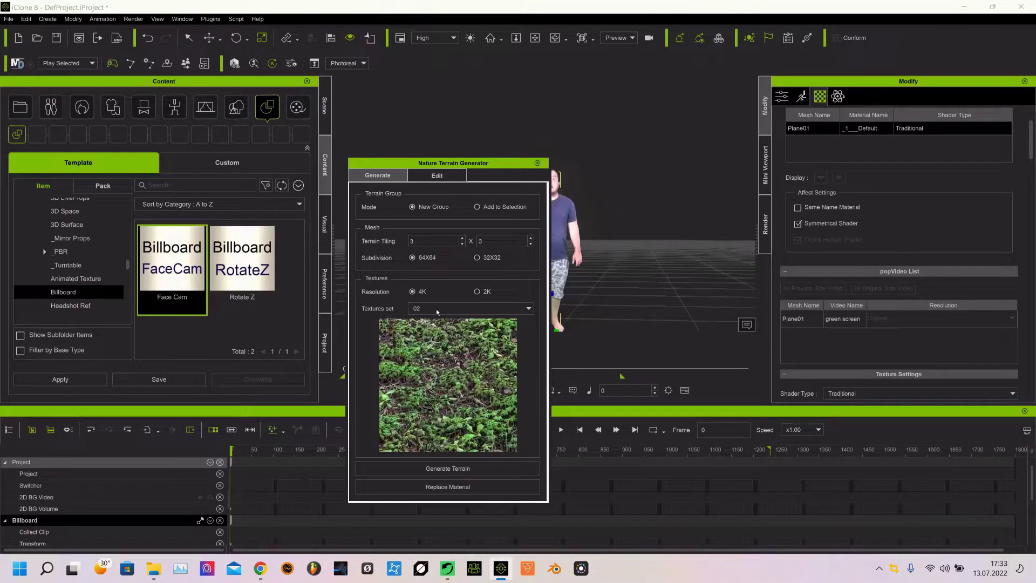
{"action": "scroll", "coordinate": [437, 316], "scroll_direction": "down", "scroll_amount": 2}
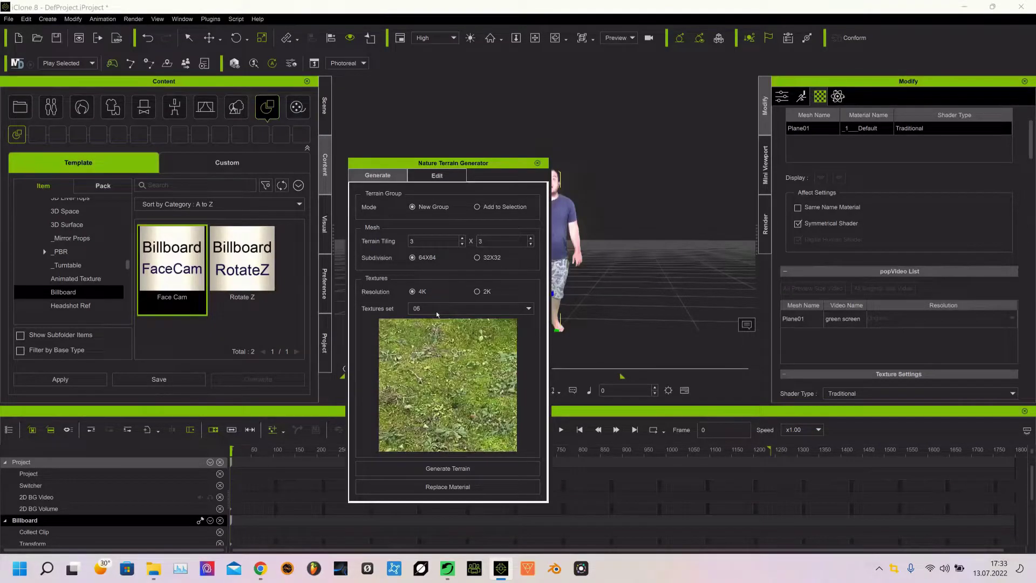
{"action": "left_click", "coordinate": [466, 469]}
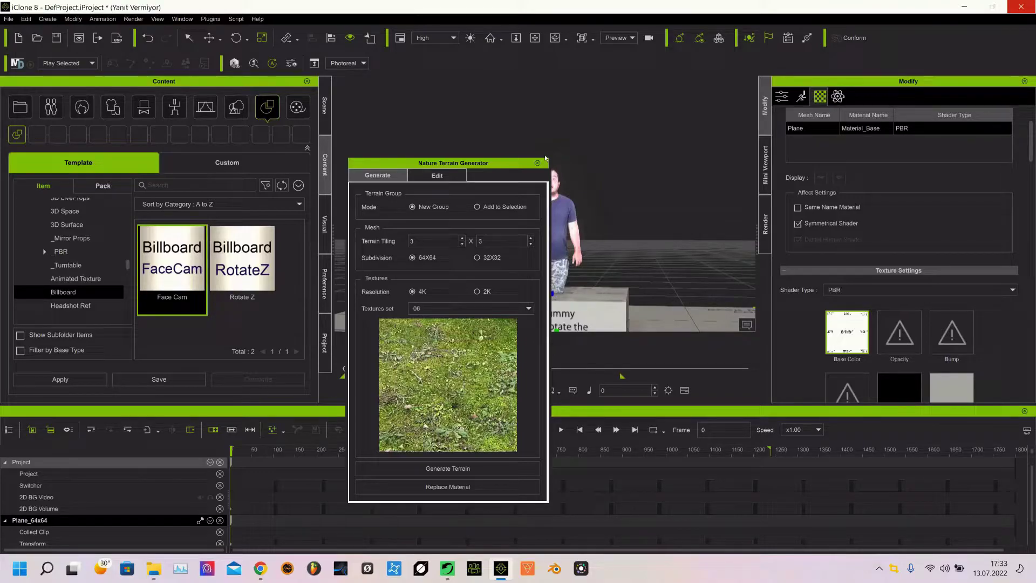
{"action": "left_click", "coordinate": [537, 163]}
{"action": "scroll", "coordinate": [601, 244], "scroll_direction": "down", "scroll_amount": 3}
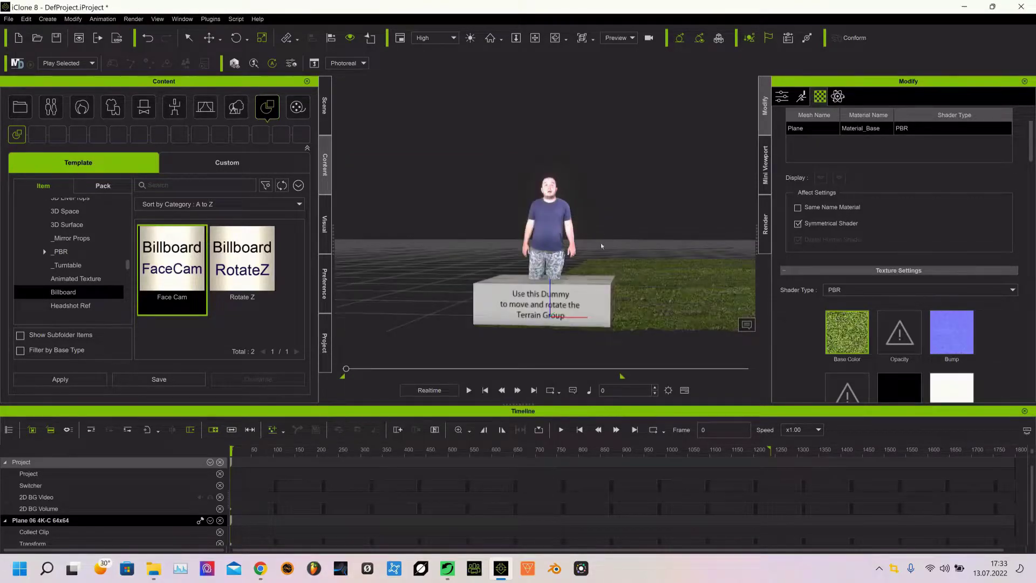
{"action": "left_click", "coordinate": [540, 235]}
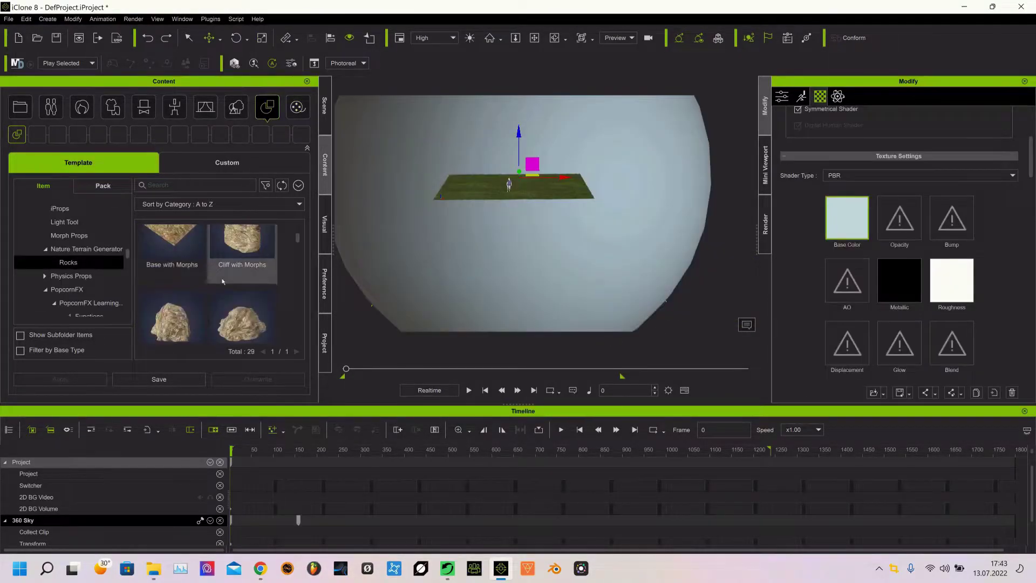
Place the Cliff with Morphs and Rock02 props on the grass terrain, one on each side of the billboard figure.
{"action": "left_click_drag", "start_coordinate": [267, 252], "coordinate": [512, 197]}
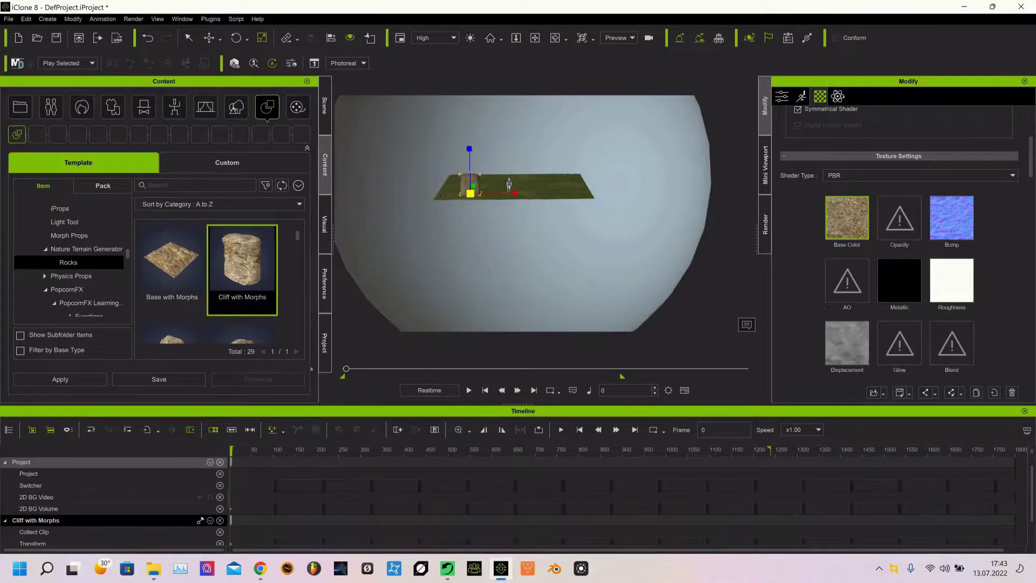
{"action": "scroll", "coordinate": [212, 306], "scroll_direction": "down", "scroll_amount": 1}
{"action": "scroll", "coordinate": [211, 306], "scroll_direction": "down", "scroll_amount": 4}
{"action": "scroll", "coordinate": [221, 305], "scroll_direction": "up", "scroll_amount": 3}
{"action": "left_click_drag", "start_coordinate": [239, 275], "coordinate": [553, 188]}
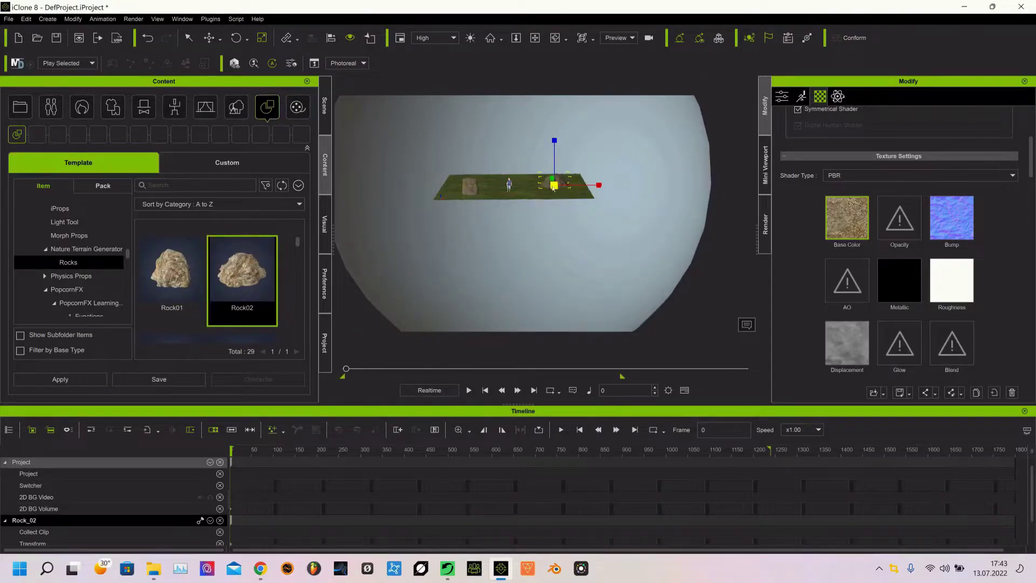
Reposition Rock02 behind the figure and scale it up into a tall, wide mountain.
{"action": "key", "text": "w"}
{"action": "left_click_drag", "start_coordinate": [603, 189], "coordinate": [532, 135]}
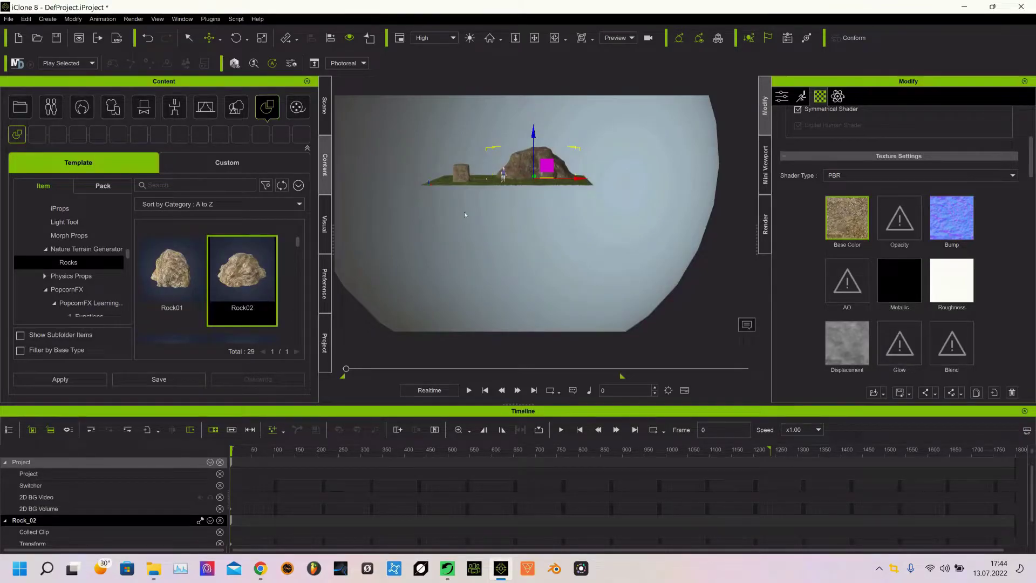
{"action": "key", "text": "r"}
{"action": "left_click_drag", "start_coordinate": [584, 179], "coordinate": [593, 178]}
{"action": "left_click_drag", "start_coordinate": [533, 134], "coordinate": [546, 79]}
{"action": "scroll", "coordinate": [513, 142], "scroll_direction": "up", "scroll_amount": 3}
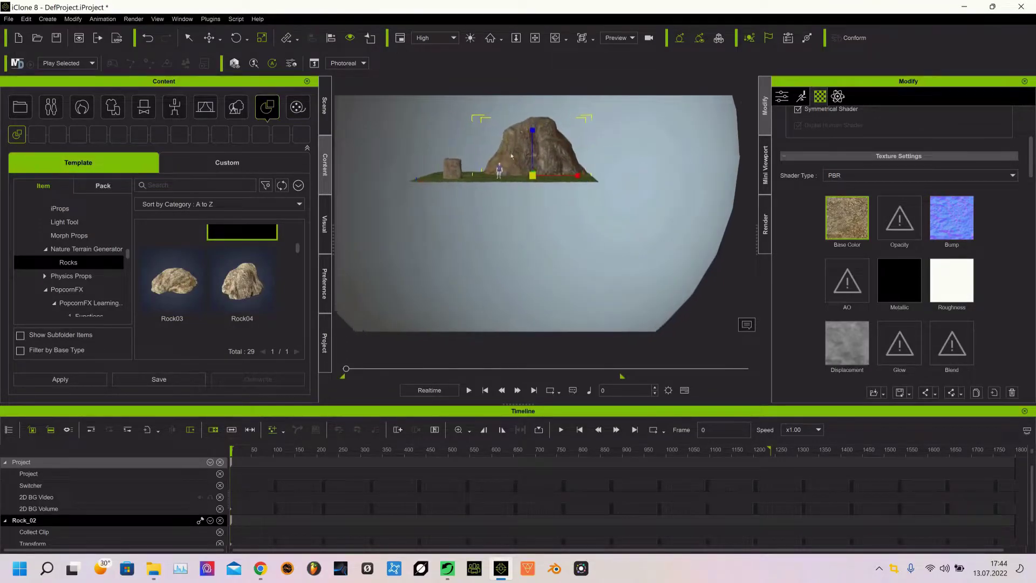
Rotate the Rock02 mountain slightly behind the billboard figure.
{"action": "middle_click_drag", "start_coordinate": [507, 133], "coordinate": [503, 201]}
{"action": "scroll", "coordinate": [503, 201], "scroll_direction": "up", "scroll_amount": 2}
{"action": "scroll", "coordinate": [504, 200], "scroll_direction": "up", "scroll_amount": 2}
{"action": "right_click_drag", "start_coordinate": [561, 219], "coordinate": [576, 249]}
{"action": "key", "text": "w"}
{"action": "mouse_move", "coordinate": [464, 268]}
{"action": "right_mouse_down"}
{"action": "mouse_move", "coordinate": [444, 254]}
{"action": "mouse_move", "coordinate": [463, 256]}
{"action": "right_mouse_up"}
{"action": "key", "text": "e"}
{"action": "mouse_move", "coordinate": [542, 264]}
{"action": "left_mouse_down"}
{"action": "mouse_move", "coordinate": [556, 262]}
{"action": "mouse_move", "coordinate": [533, 264]}
{"action": "left_mouse_up"}
{"action": "key", "text": "w"}
{"action": "right_click_drag", "start_coordinate": [458, 303], "coordinate": [597, 297]}
{"action": "scroll", "coordinate": [232, 310], "scroll_direction": "down", "scroll_amount": 2}
{"action": "scroll", "coordinate": [216, 313], "scroll_direction": "down", "scroll_amount": 1}
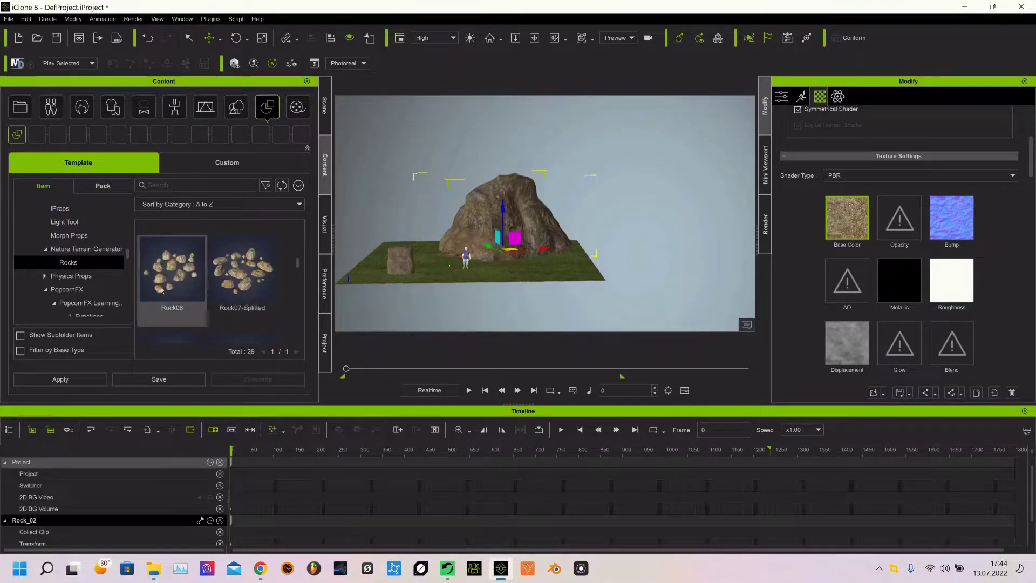
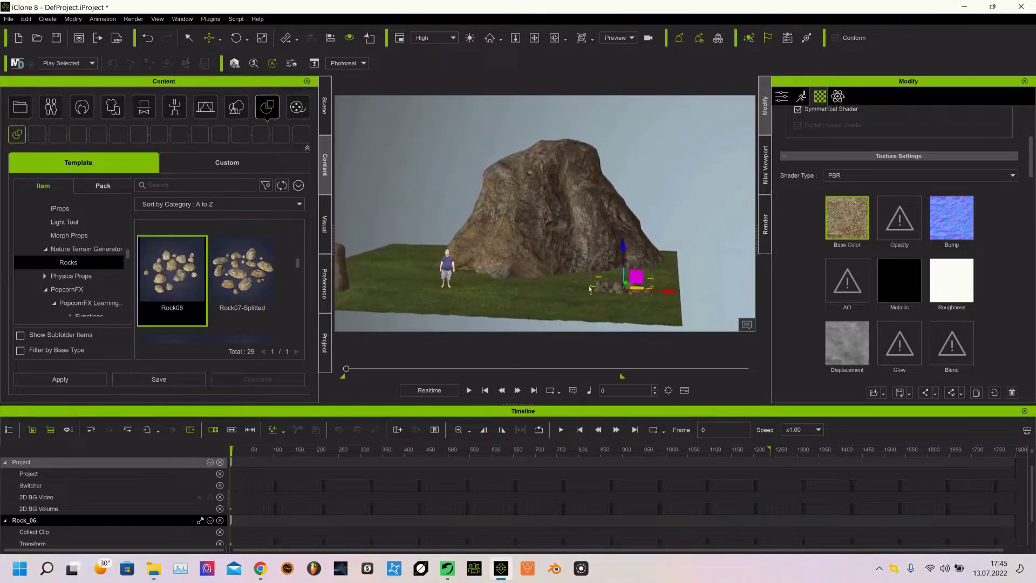
Scale down the Cliff with Morphs rock beside the figure and lower it onto the grass.
{"action": "left_click_drag", "start_coordinate": [593, 301], "coordinate": [664, 275], "text": "alt"}
{"action": "left_click", "coordinate": [465, 259]}
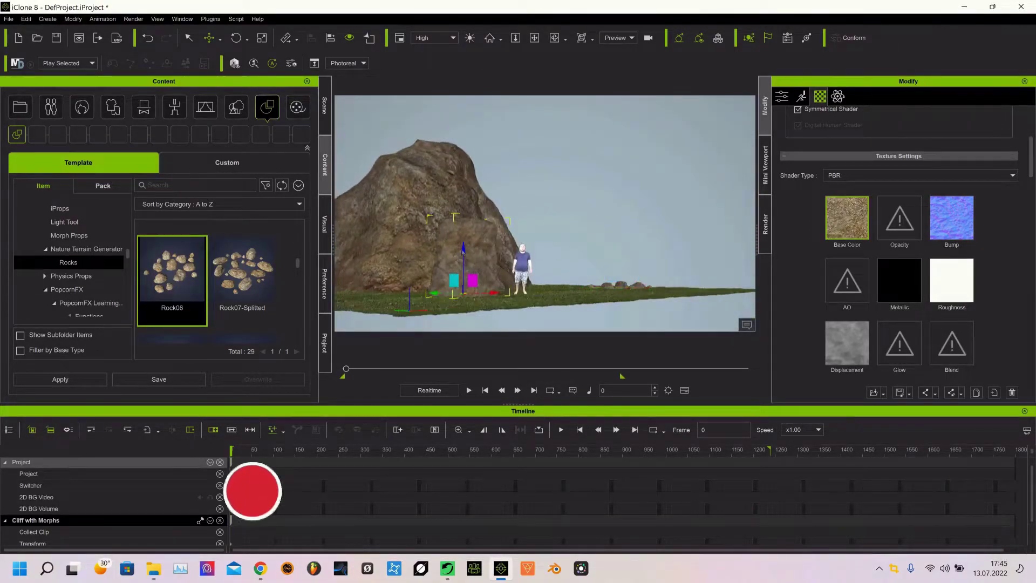
{"action": "left_click_drag", "start_coordinate": [462, 254], "coordinate": [461, 262]}
{"action": "key", "text": "r"}
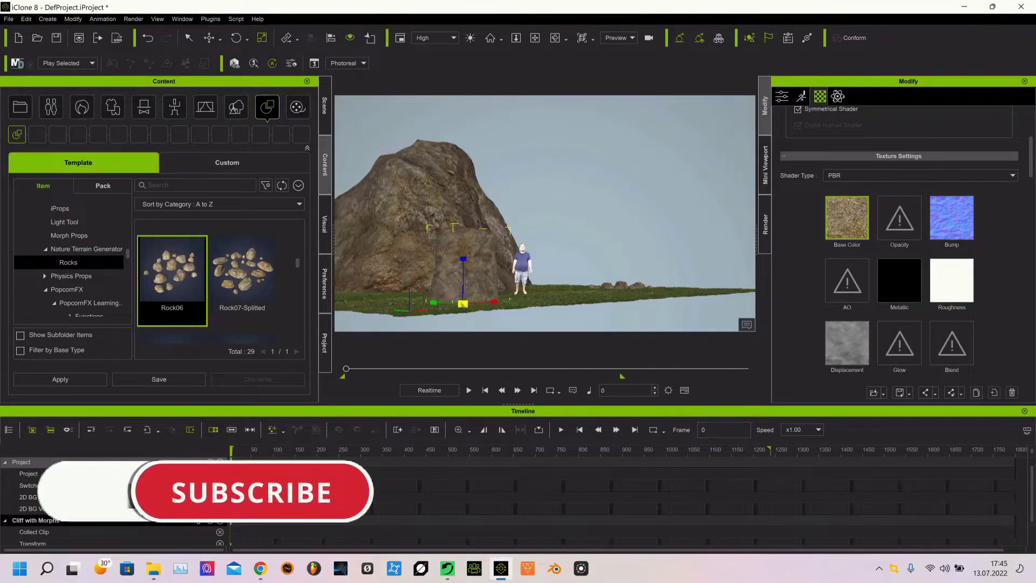
{"action": "left_click_drag", "start_coordinate": [463, 304], "coordinate": [416, 328]}
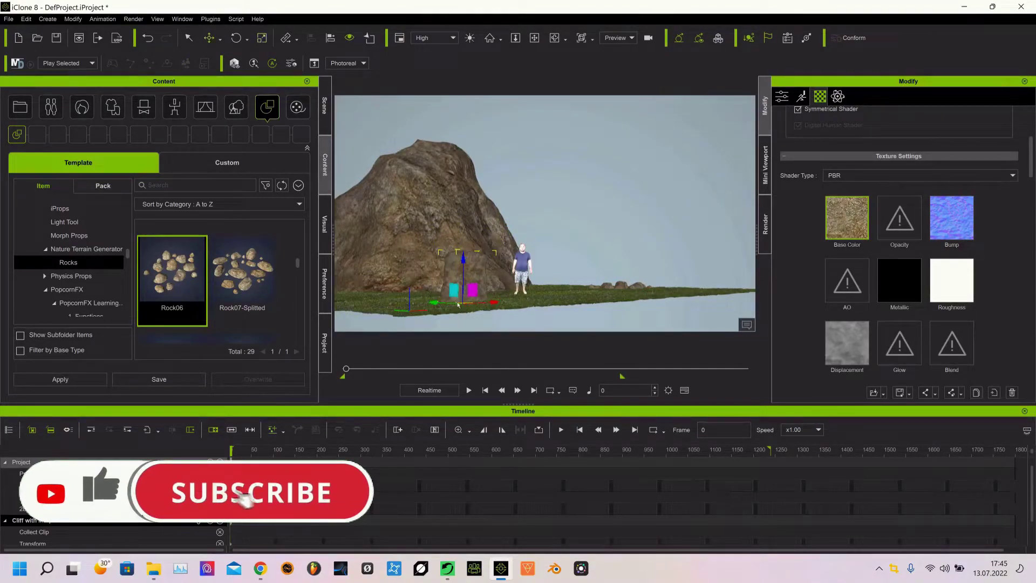
{"action": "left_click_drag", "start_coordinate": [463, 259], "coordinate": [462, 266]}
{"action": "left_click_drag", "start_coordinate": [493, 203], "coordinate": [532, 214], "text": "alt"}
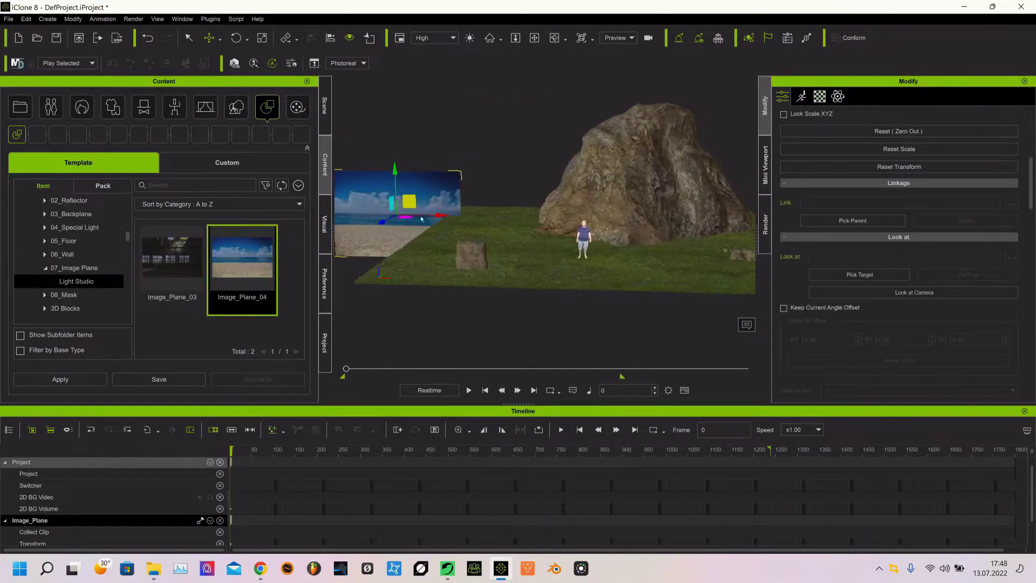
Enlarge the beach Image_Plane and position it behind the terrain as a backdrop that fills the view.
{"action": "left_click_drag", "start_coordinate": [441, 216], "coordinate": [516, 83]}
{"action": "key", "text": "r"}
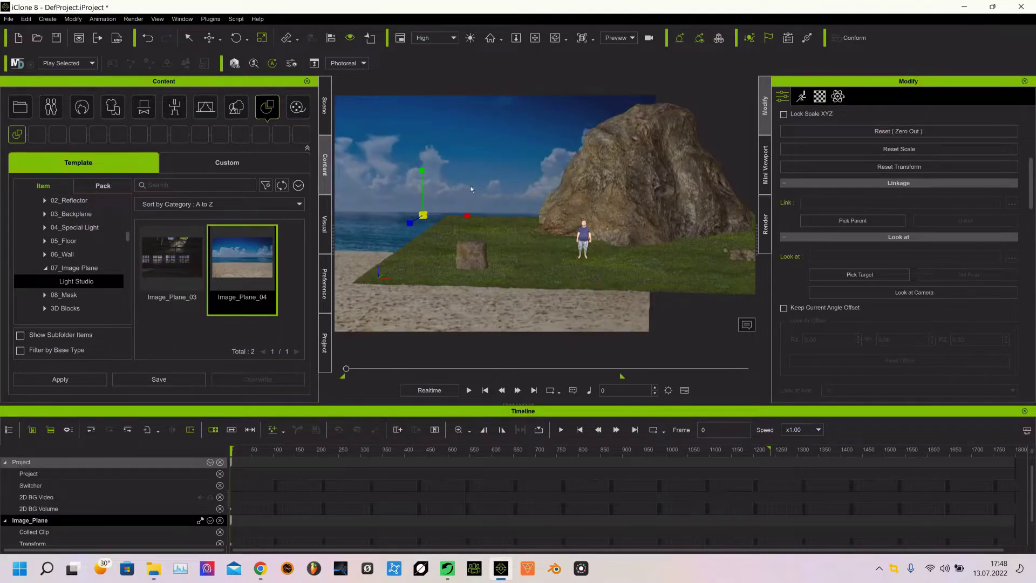
{"action": "key", "text": "w"}
{"action": "left_click_drag", "start_coordinate": [472, 216], "coordinate": [636, 246]}
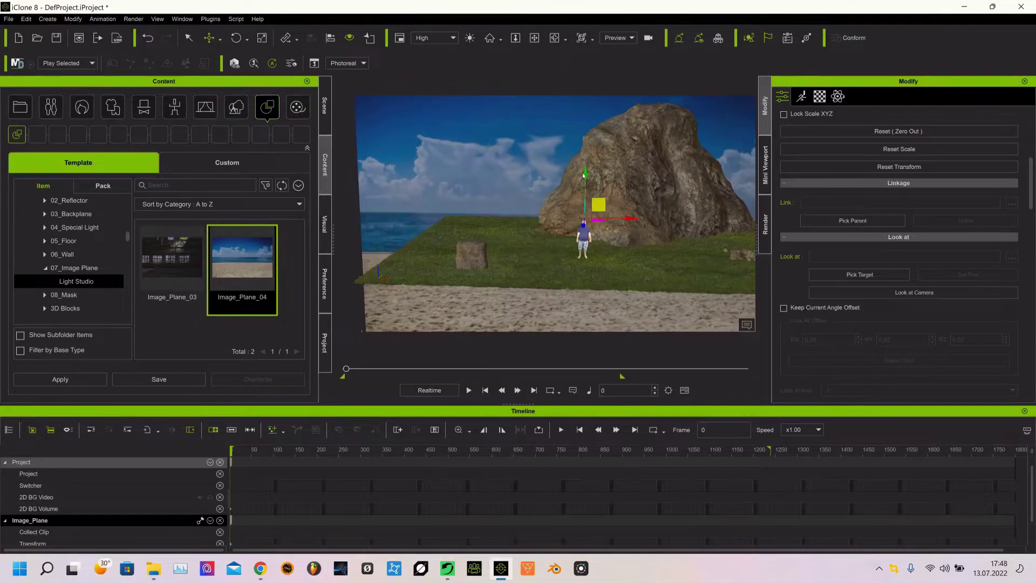
{"action": "left_click_drag", "start_coordinate": [583, 175], "coordinate": [591, 93]}
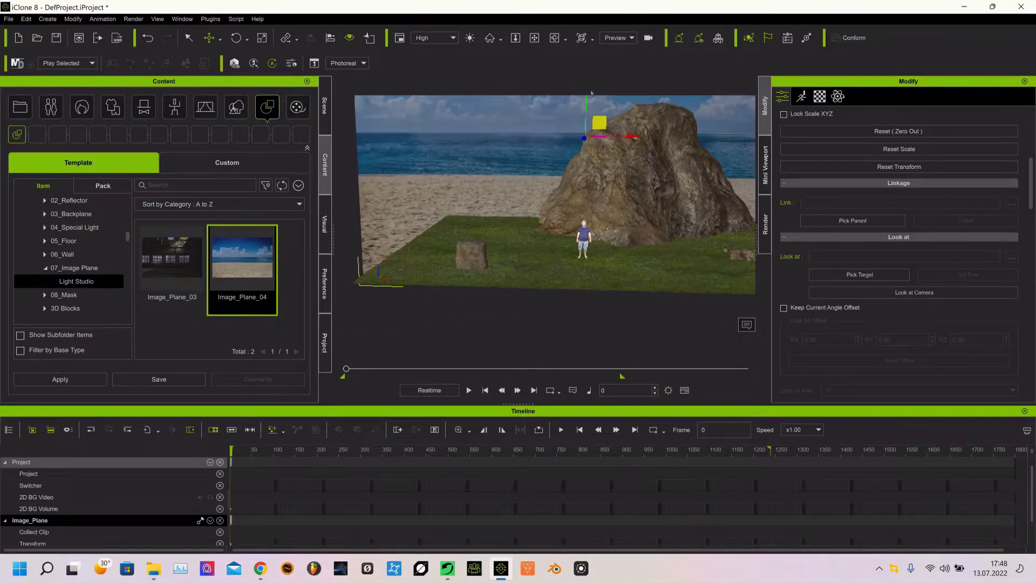
{"action": "scroll", "coordinate": [589, 156], "scroll_direction": "down", "scroll_amount": 3}
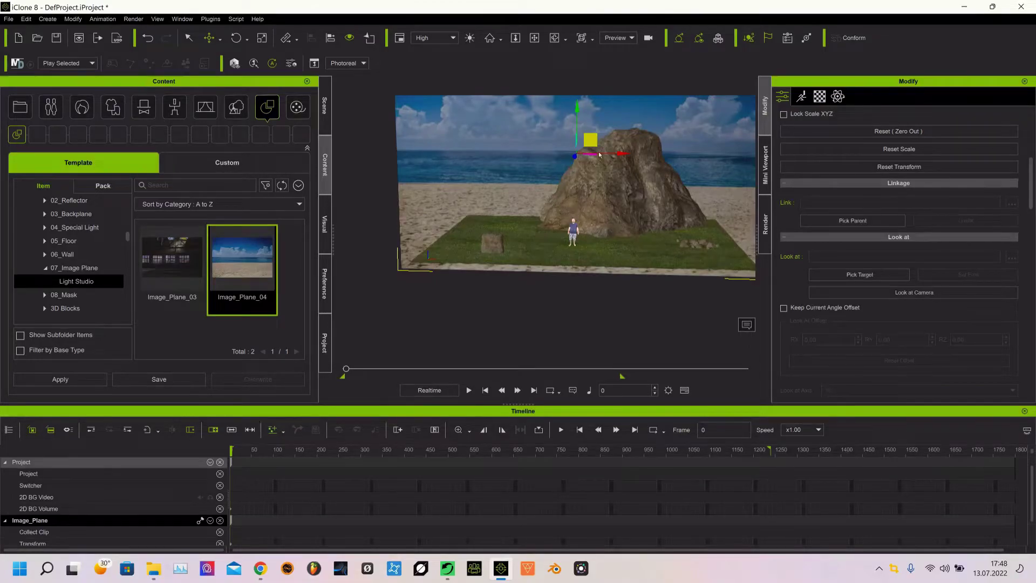
{"action": "left_click_drag", "start_coordinate": [577, 154], "coordinate": [782, 149]}
{"action": "scroll", "coordinate": [644, 205], "scroll_direction": "down", "scroll_amount": 2}
{"action": "right_click_drag", "start_coordinate": [644, 205], "coordinate": [612, 221]}
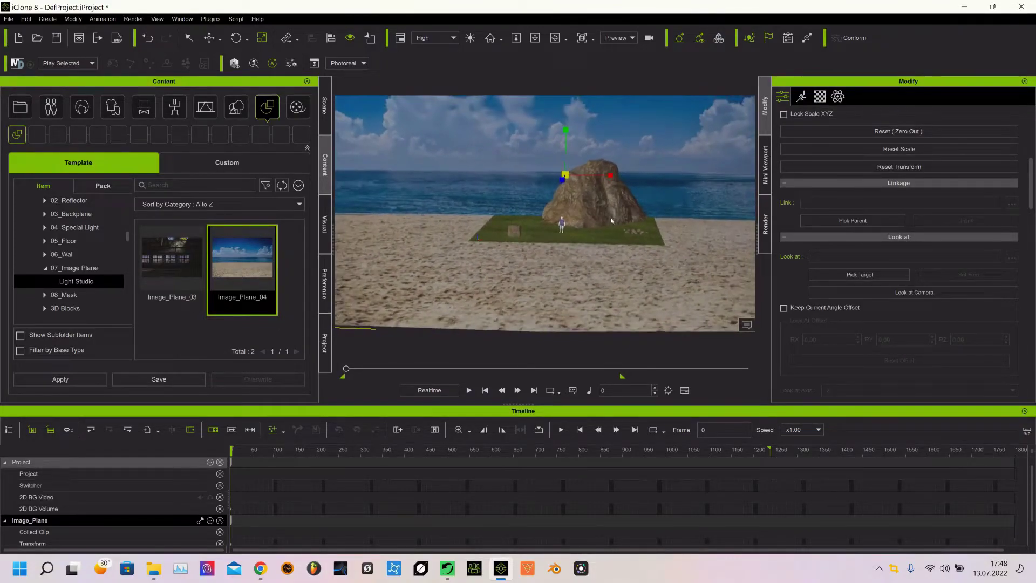
Duplicate the grass terrain group and place copies beside and in front of the original.
{"action": "left_click", "coordinate": [26, 19]}
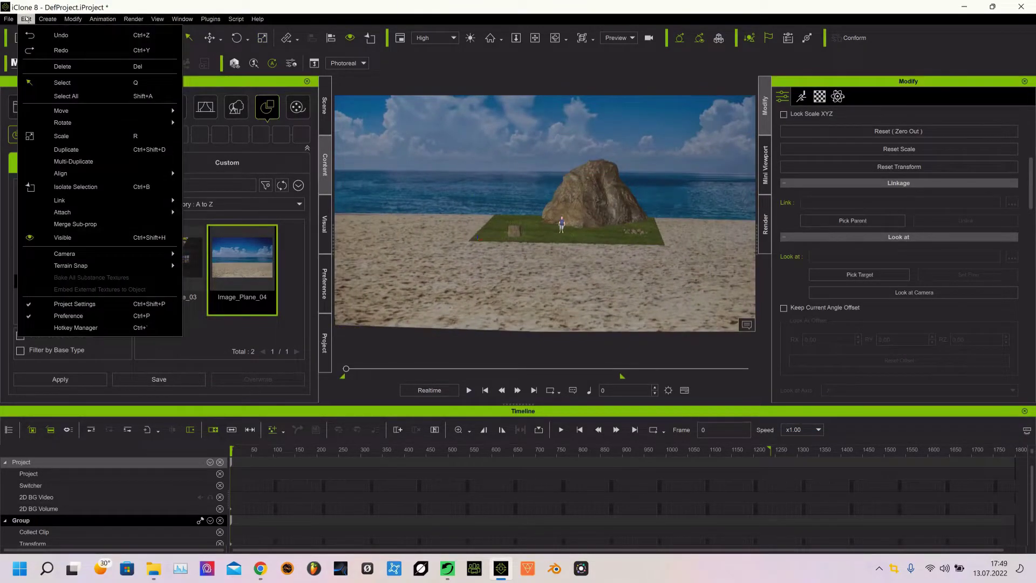
{"action": "left_click", "coordinate": [68, 151]}
{"action": "key", "text": "w"}
{"action": "left_click_drag", "start_coordinate": [519, 239], "coordinate": [314, 266], "text": "ctrl"}
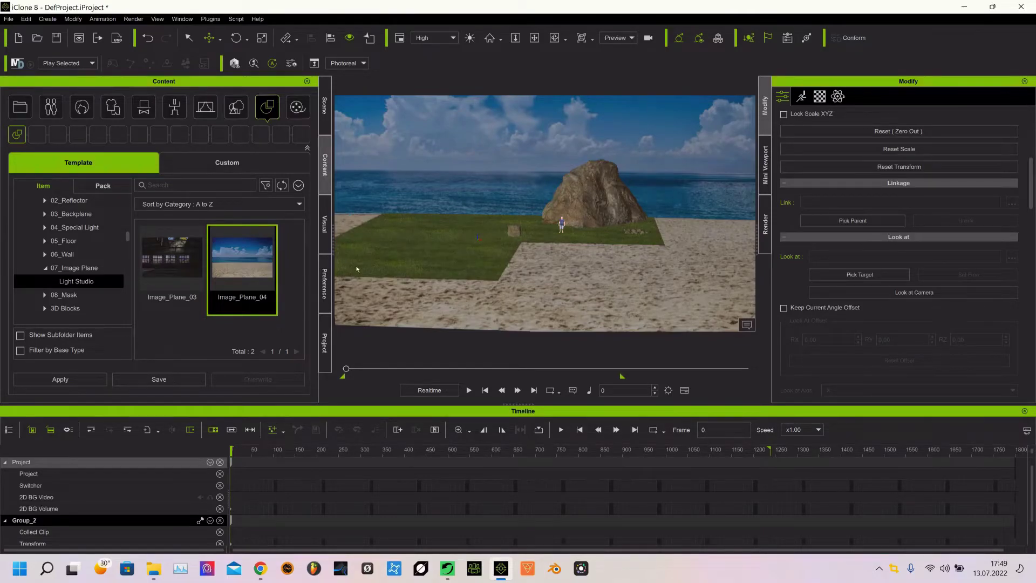
{"action": "scroll", "coordinate": [377, 304], "scroll_direction": "down", "scroll_amount": 3}
{"action": "left_click_drag", "start_coordinate": [342, 270], "coordinate": [497, 298]}
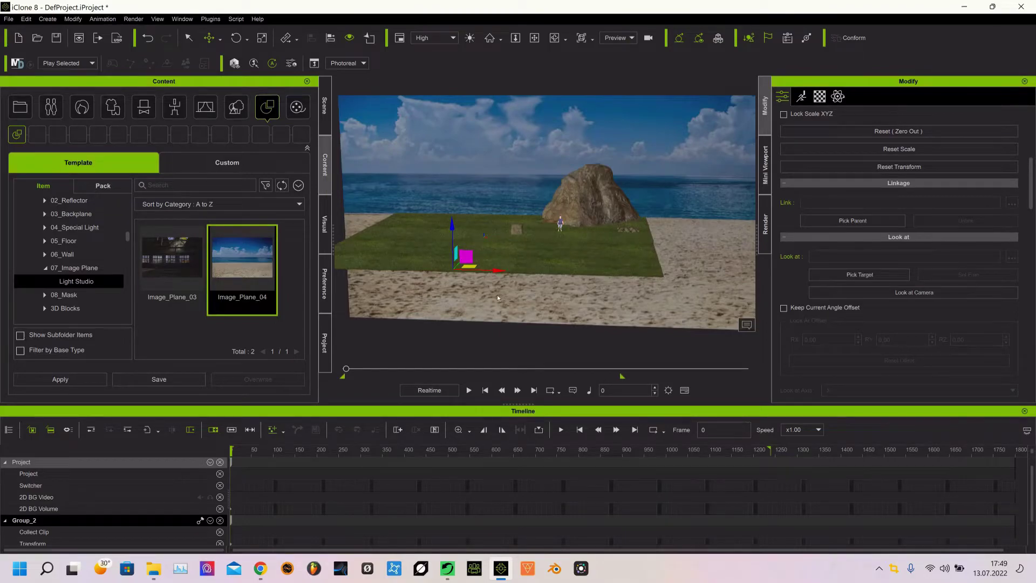
Arrange further terrain group copies on both sides so the grass spans the full width of the beach backdrop.
{"action": "key", "text": "ctrl+z"}
{"action": "left_click_drag", "start_coordinate": [500, 276], "coordinate": [684, 299]}
{"action": "left_click_drag", "start_coordinate": [633, 268], "coordinate": [551, 251]}
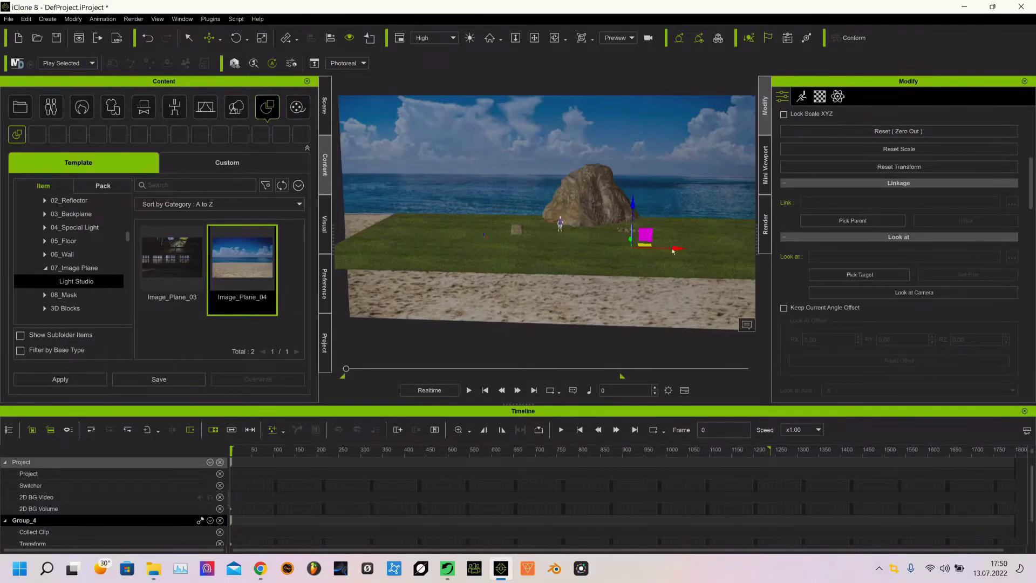
{"action": "left_click_drag", "start_coordinate": [673, 251], "coordinate": [278, 260]}
{"action": "left_click", "coordinate": [465, 264]}
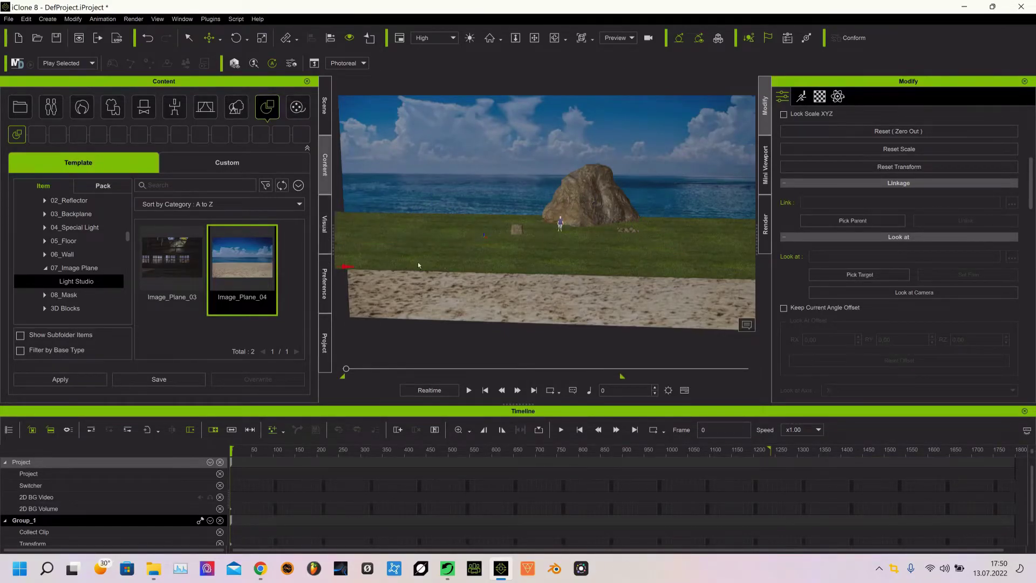
{"action": "left_click", "coordinate": [526, 274]}
{"action": "left_click", "coordinate": [469, 259]}
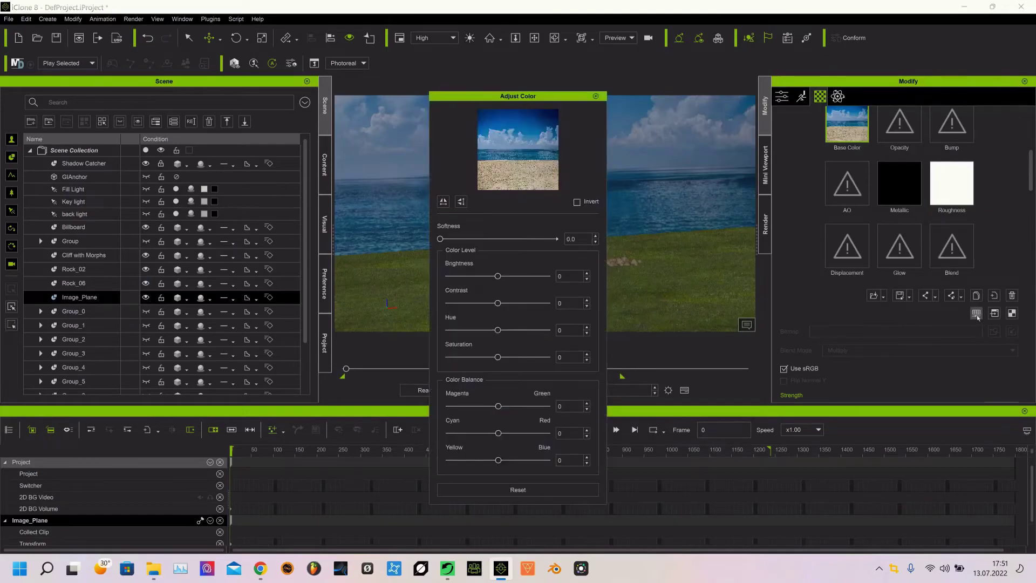
Adjust the Image_Plane base color to brightness 25 and contrast 30, raise its saturation, and close the color adjustment.
{"action": "left_click_drag", "start_coordinate": [497, 276], "coordinate": [510, 276]}
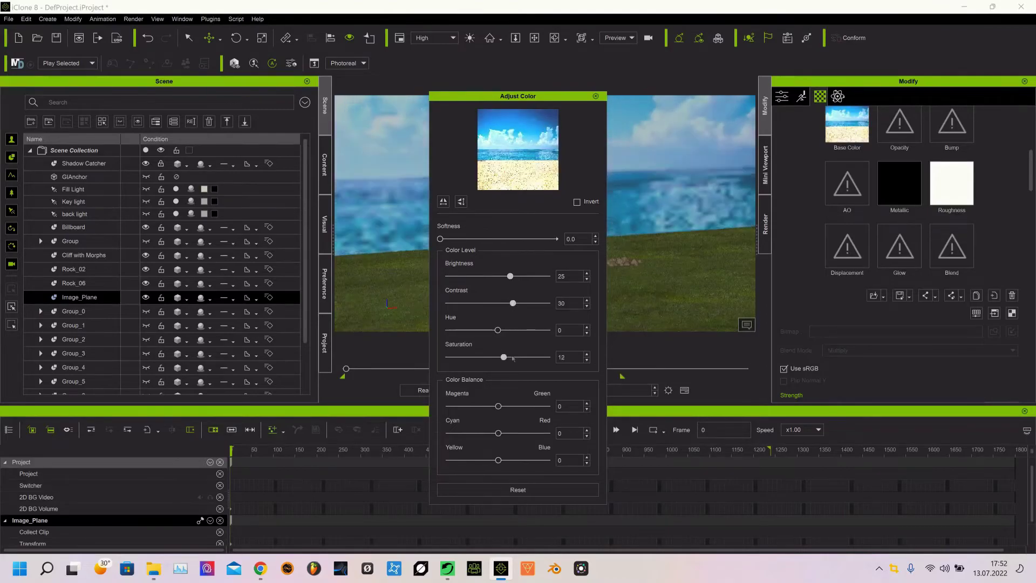
{"action": "left_click", "coordinate": [596, 96]}
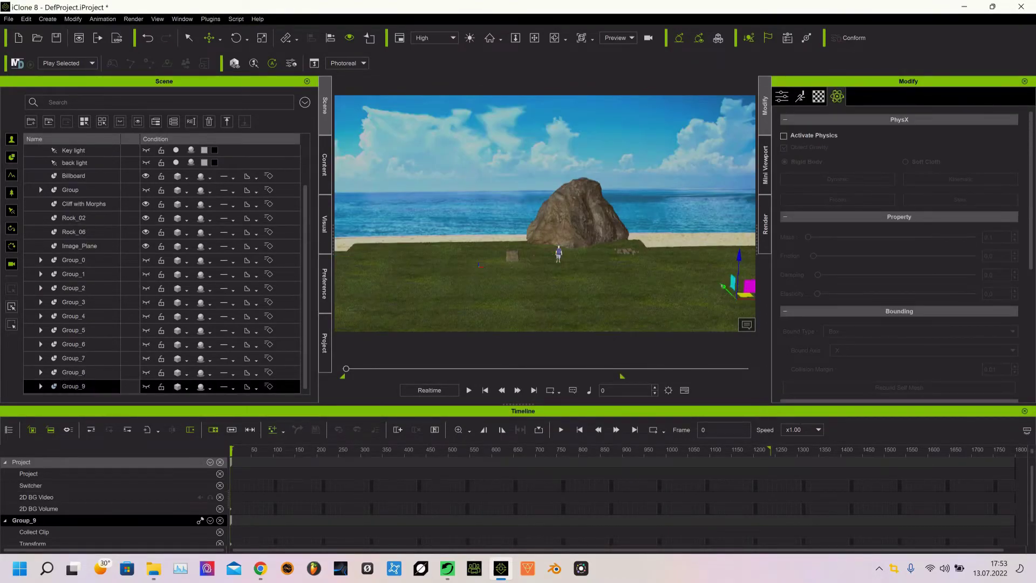
Shift the Group_9 terrain copy back and adjust Group_4 to even out the grass edge along the beach, and select Group_5.
{"action": "left_click_drag", "start_coordinate": [739, 286], "coordinate": [730, 268]}
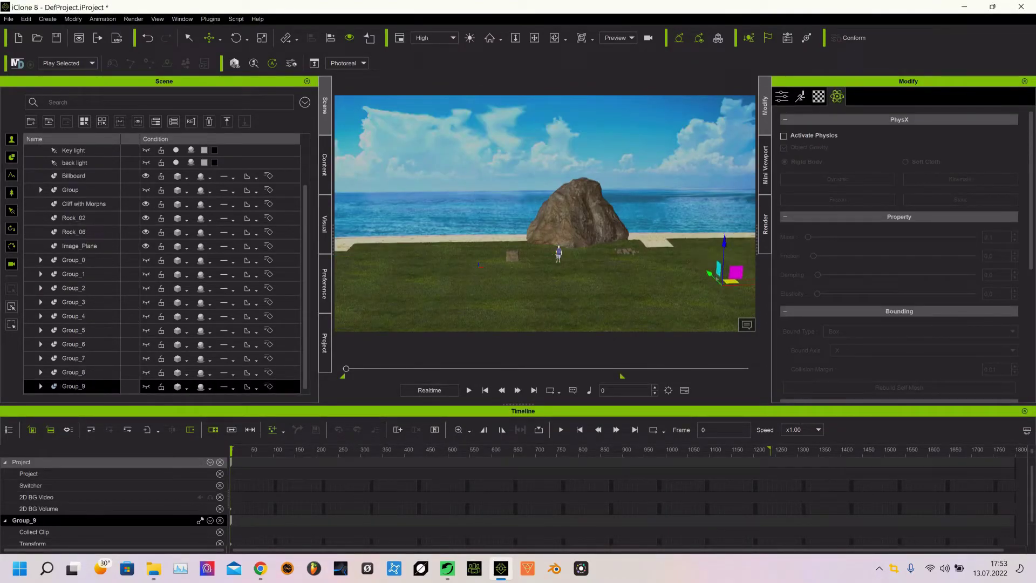
{"action": "left_click", "coordinate": [650, 283]}
{"action": "left_click_drag", "start_coordinate": [651, 282], "coordinate": [626, 283]}
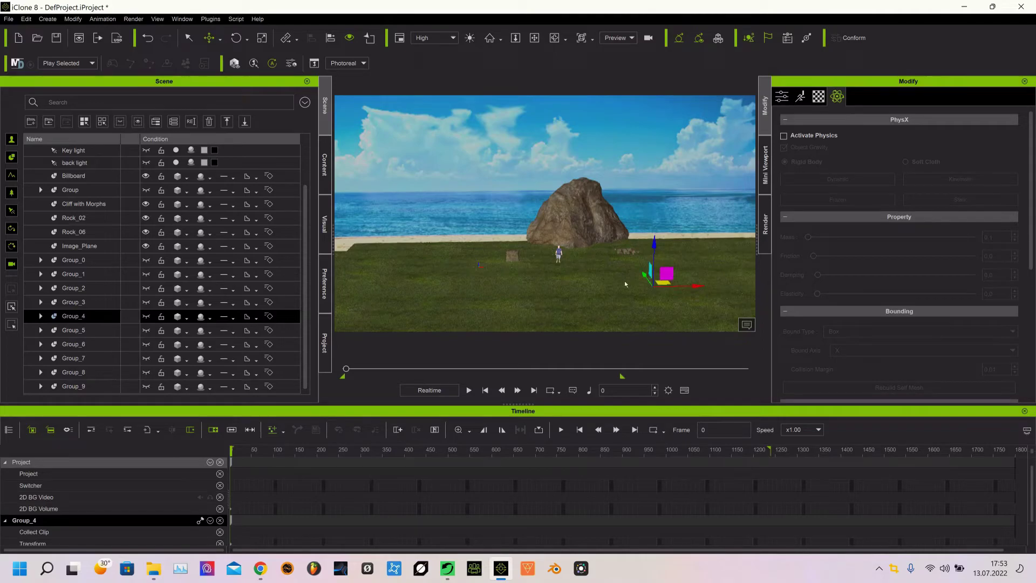
{"action": "key", "text": "Down"}
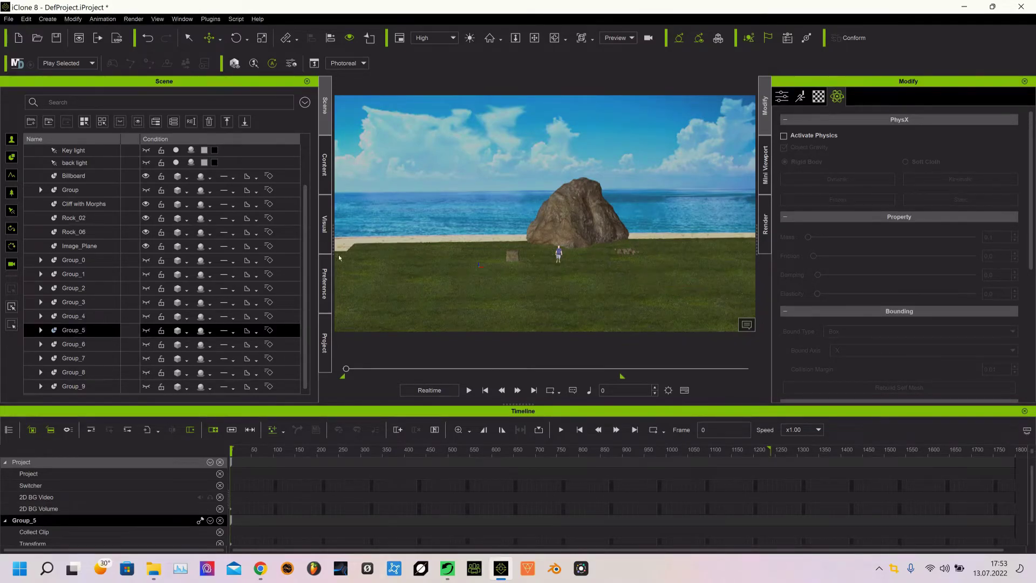
{"action": "key", "text": "f"}
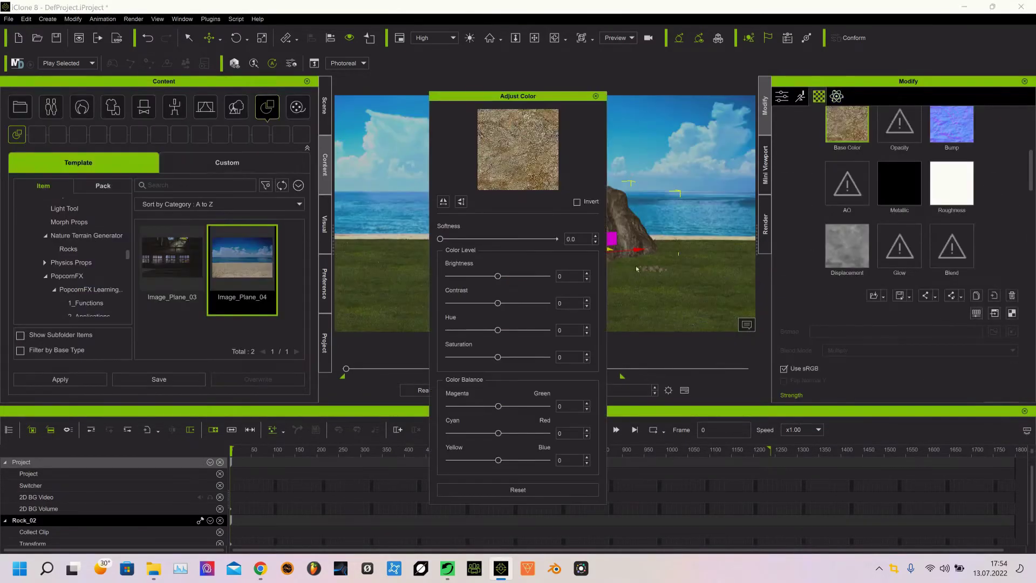
Brighten the rock base color texture to 14 and set the Cliff with Morphs contrast to 32.
{"action": "left_click_drag", "start_coordinate": [530, 100], "coordinate": [263, 86]}
{"action": "mouse_move", "coordinate": [231, 262]}
{"action": "left_mouse_down"}
{"action": "mouse_move", "coordinate": [219, 269]}
{"action": "mouse_move", "coordinate": [233, 269]}
{"action": "mouse_move", "coordinate": [243, 290]}
{"action": "mouse_move", "coordinate": [238, 262]}
{"action": "left_mouse_up"}
{"action": "left_click", "coordinate": [497, 250]}
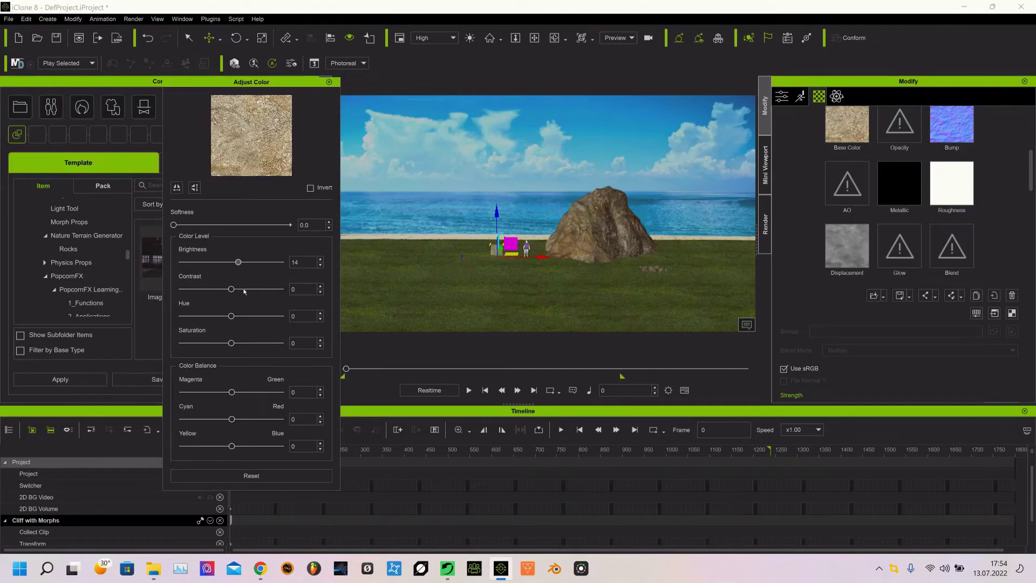
{"action": "left_click", "coordinate": [247, 289]}
{"action": "scroll", "coordinate": [475, 290], "scroll_direction": "up", "scroll_amount": 2}
{"action": "scroll", "coordinate": [476, 290], "scroll_direction": "up", "scroll_amount": 2}
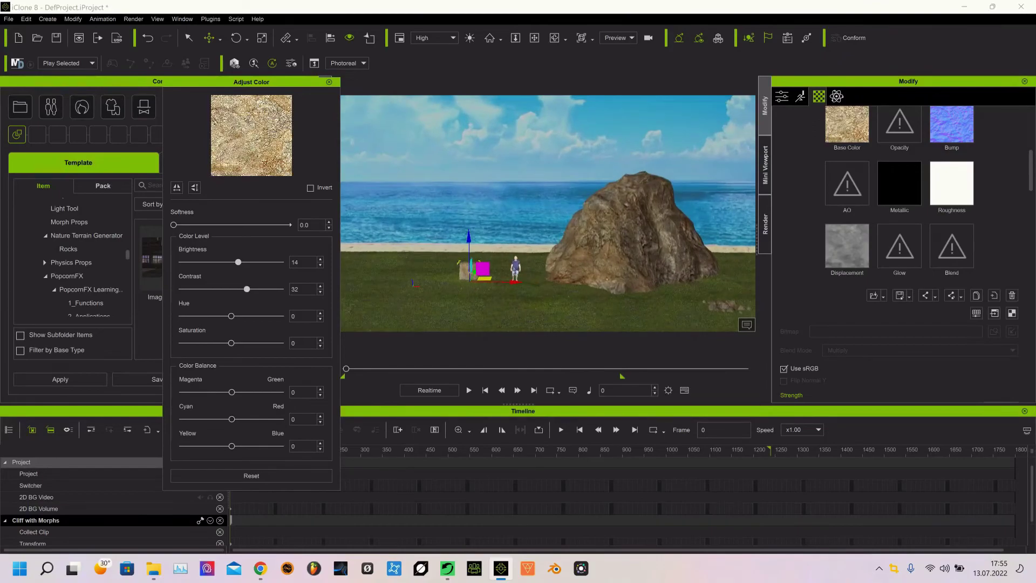
Select the billboard figure, close the color adjustment, and bring up the billboard's material settings.
{"action": "left_click", "coordinate": [514, 266]}
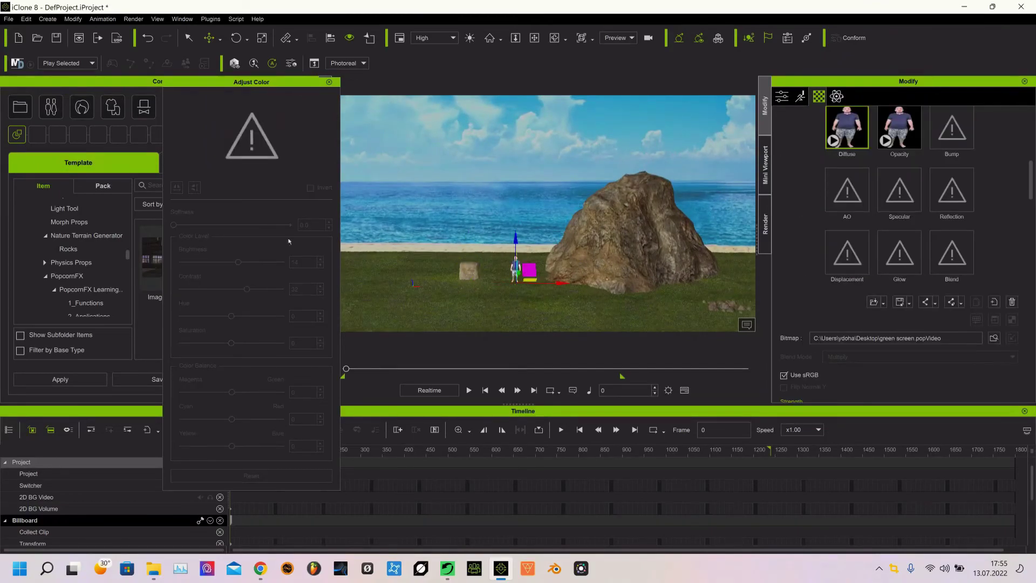
{"action": "left_click", "coordinate": [329, 81]}
{"action": "scroll", "coordinate": [845, 313], "scroll_direction": "down", "scroll_amount": 5}
{"action": "scroll", "coordinate": [845, 314], "scroll_direction": "down", "scroll_amount": 2}
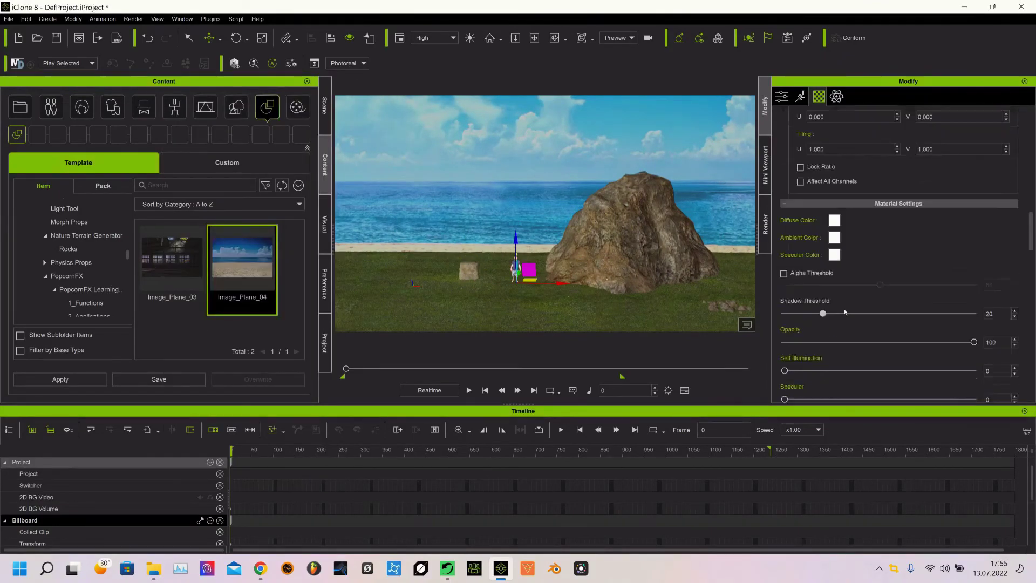